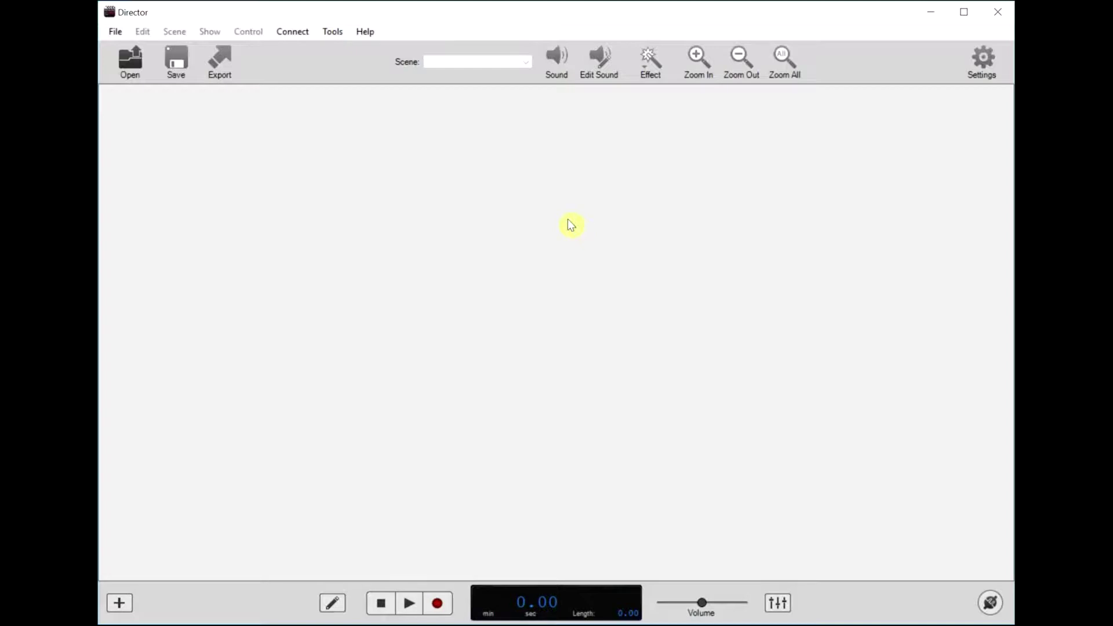
Check for software updates
click(365, 36)
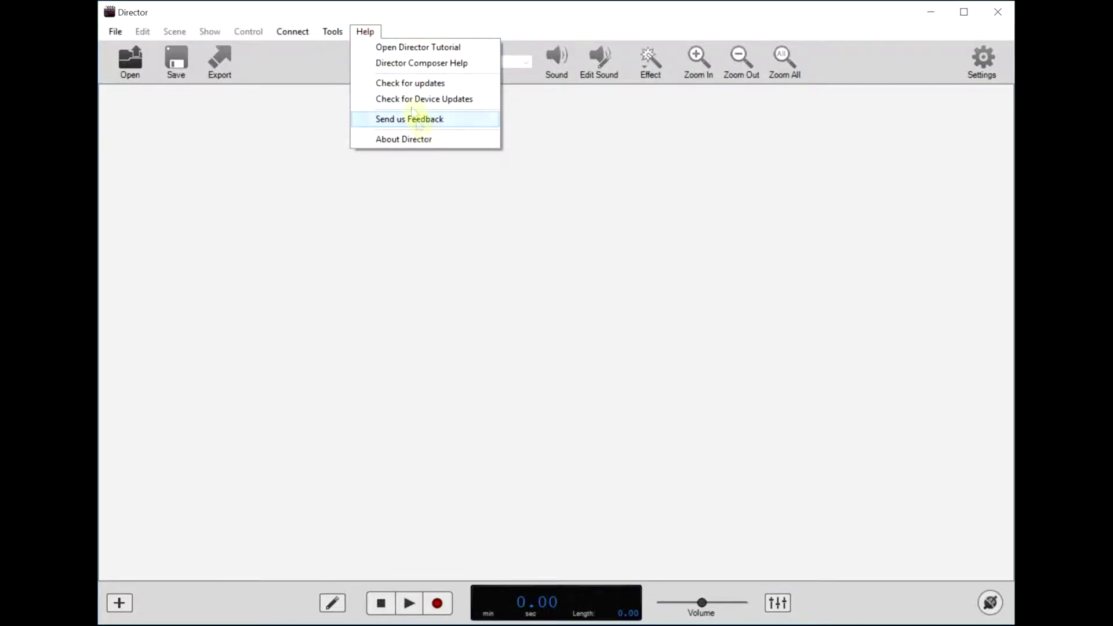
click(446, 85)
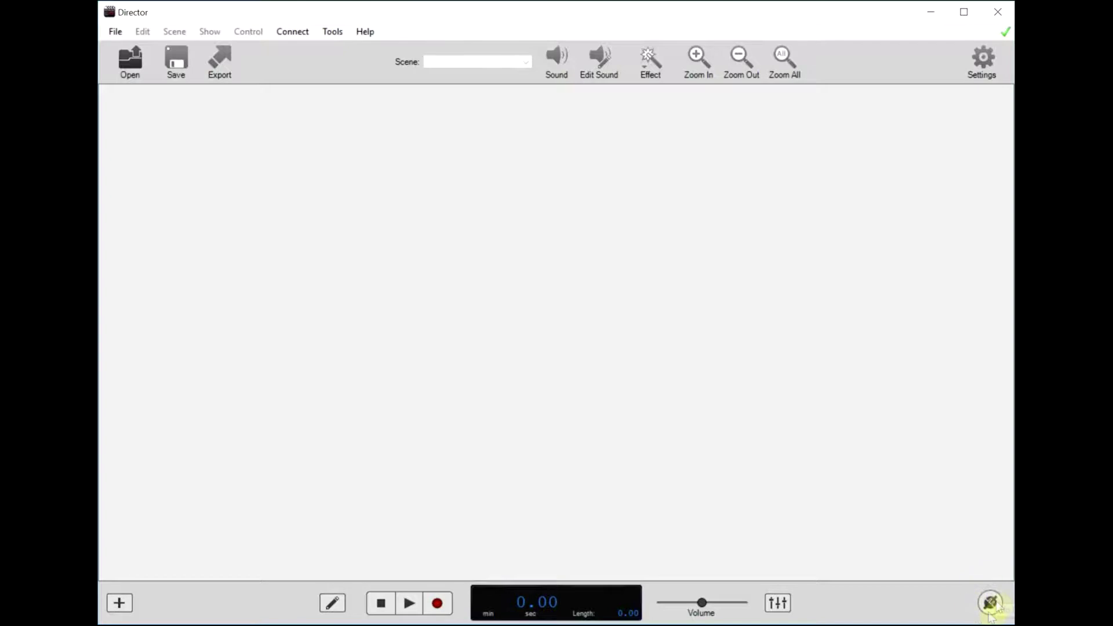
Read the device information of the ServoDMX at DMX address 9 with the ServoDMX 421 Utility
click(294, 35)
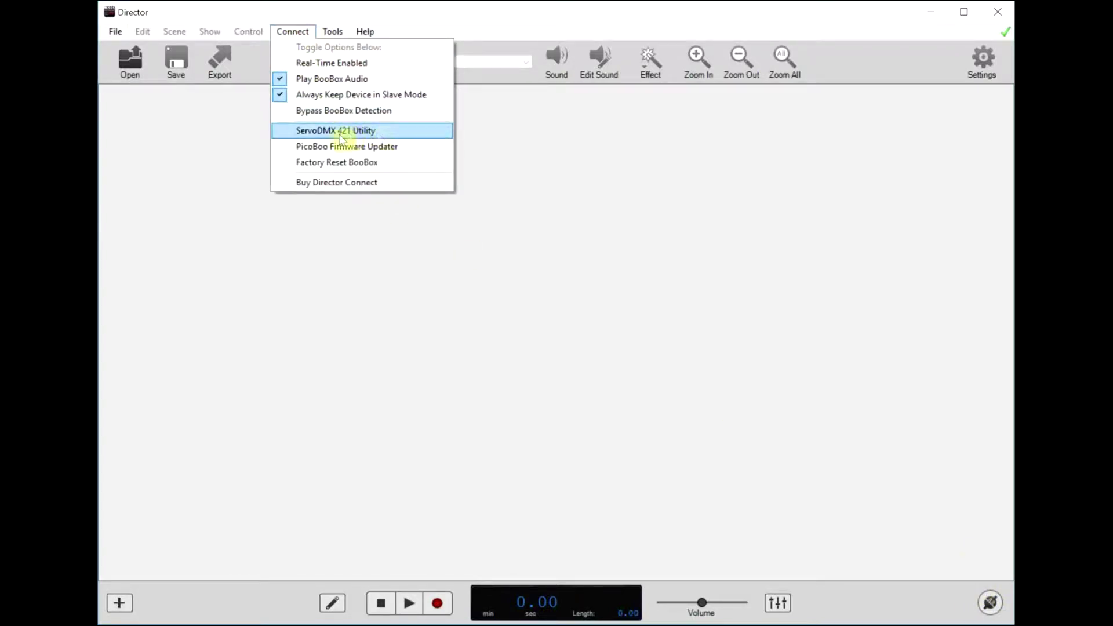
click(389, 134)
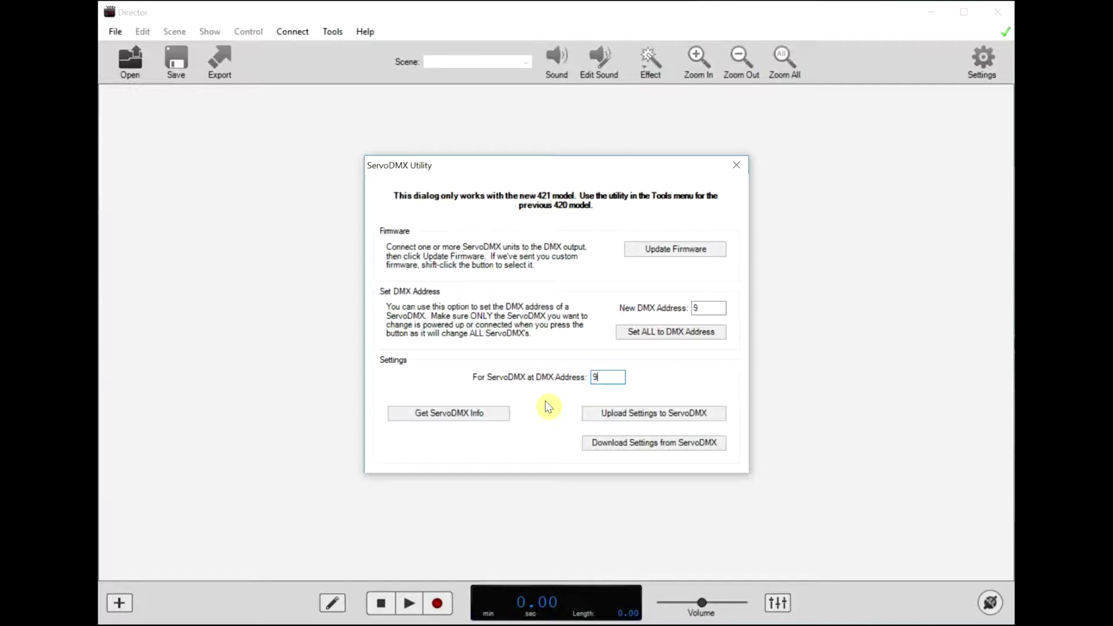
click(461, 416)
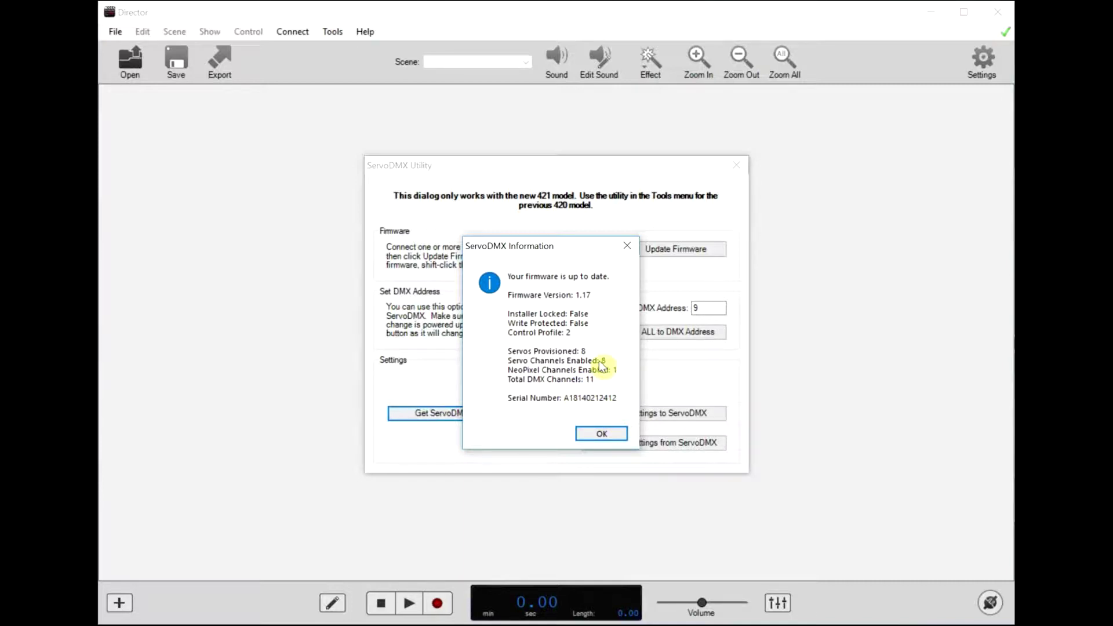
click(601, 433)
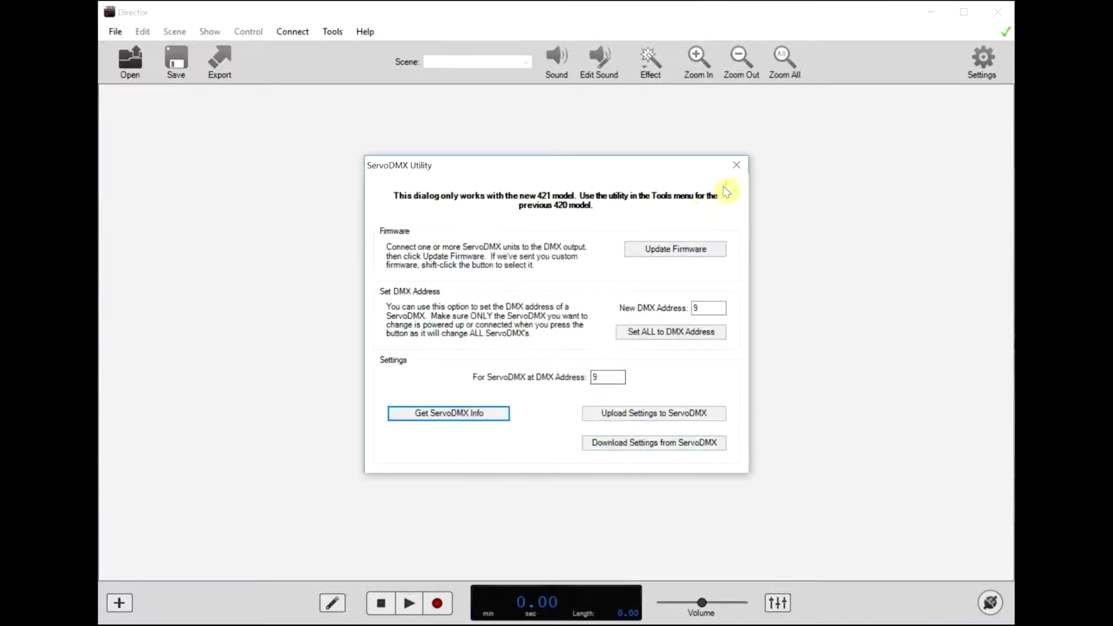
click(736, 165)
Create a new show for the BooBox Flex FI-206s controller with its outputs set to 8 with DMX Output
click(116, 31)
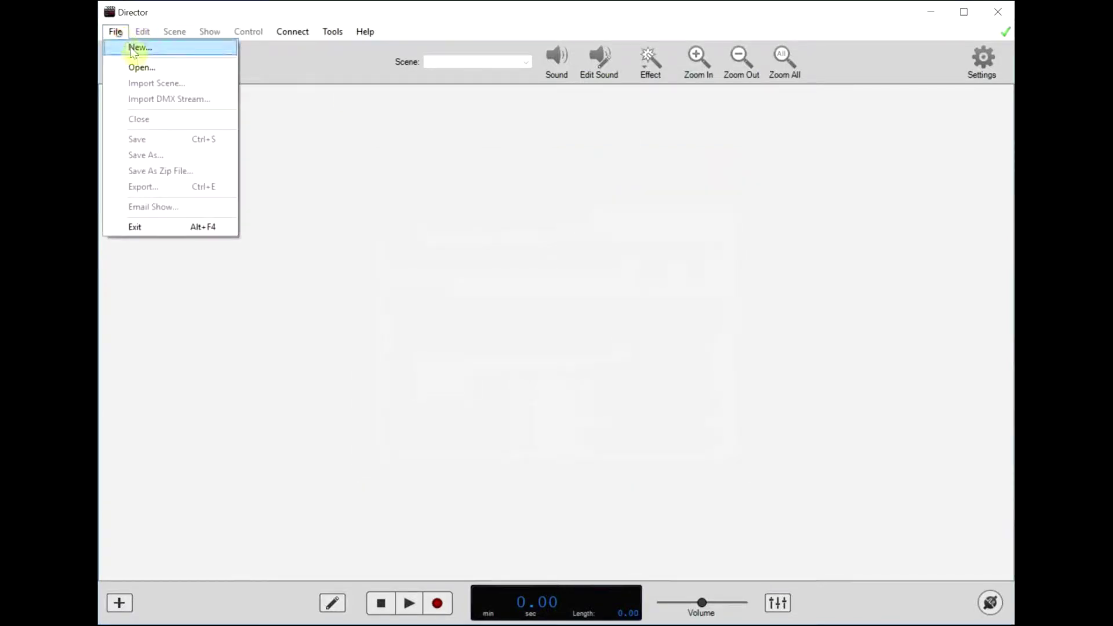
click(139, 45)
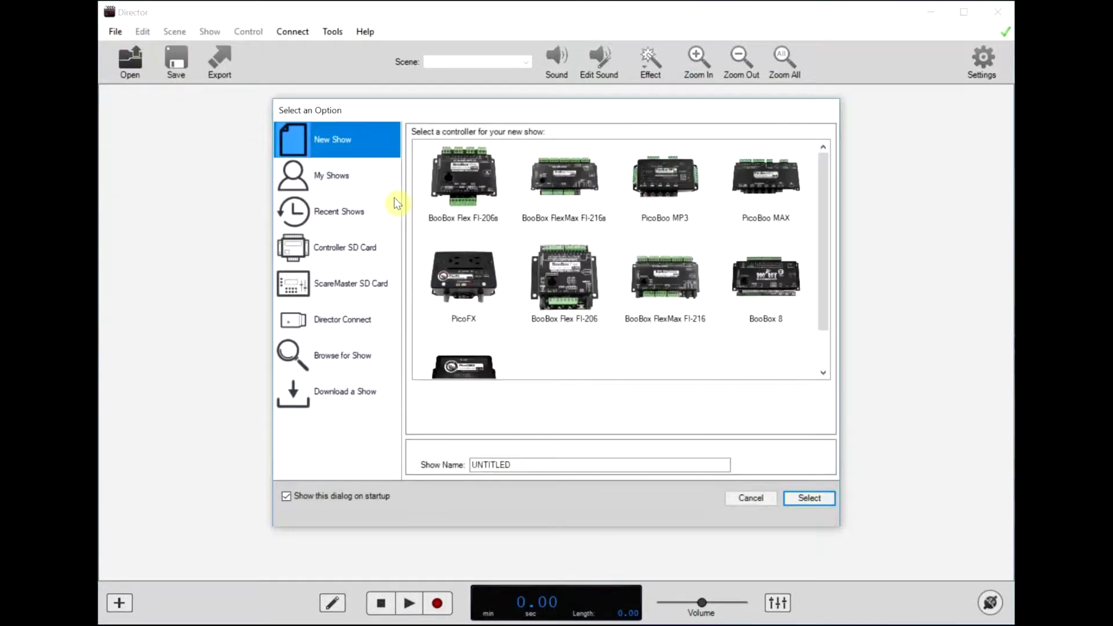
click(564, 182)
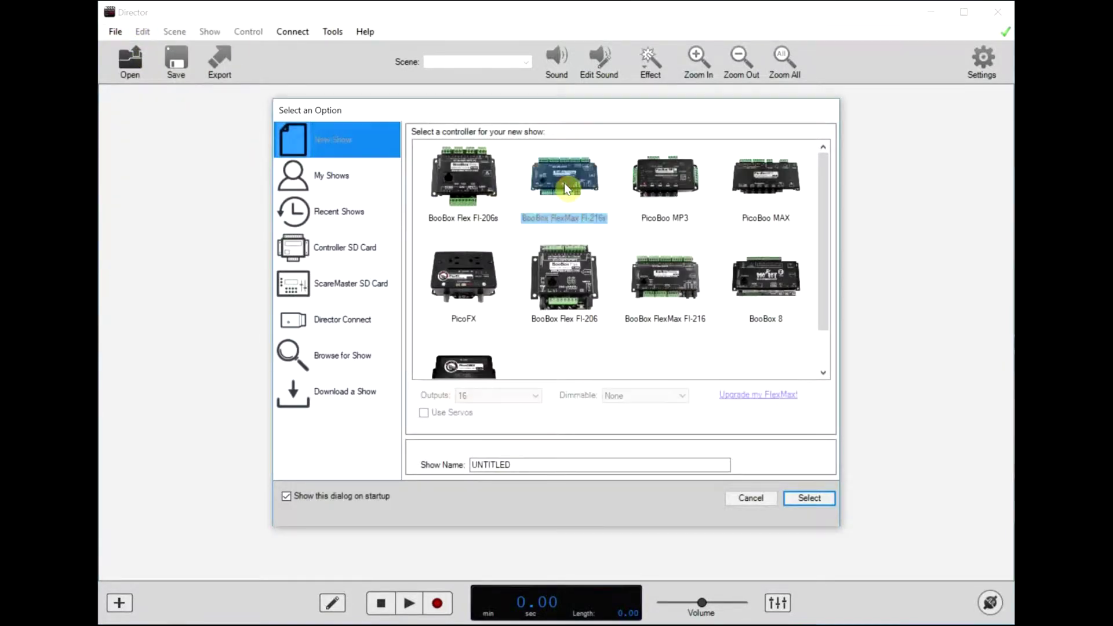
click(463, 180)
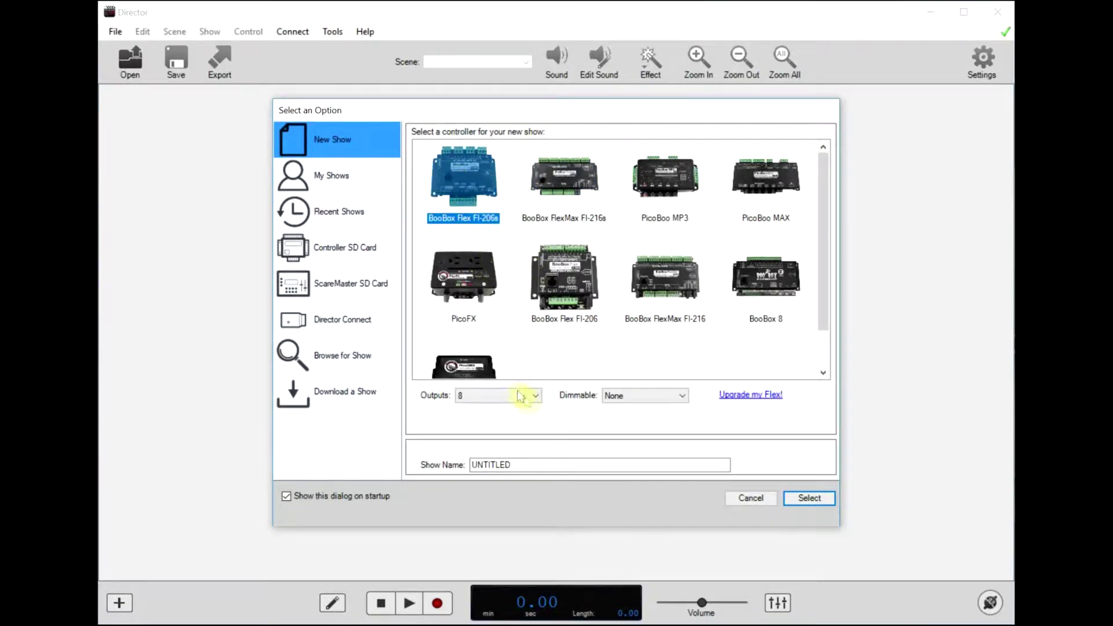
click(535, 395)
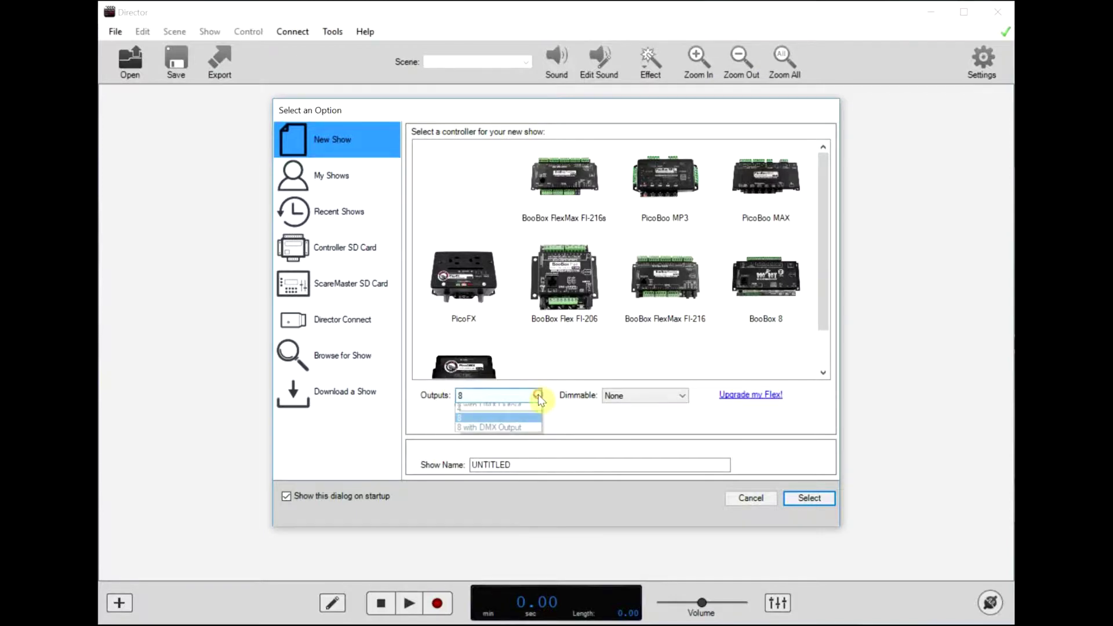
click(494, 437)
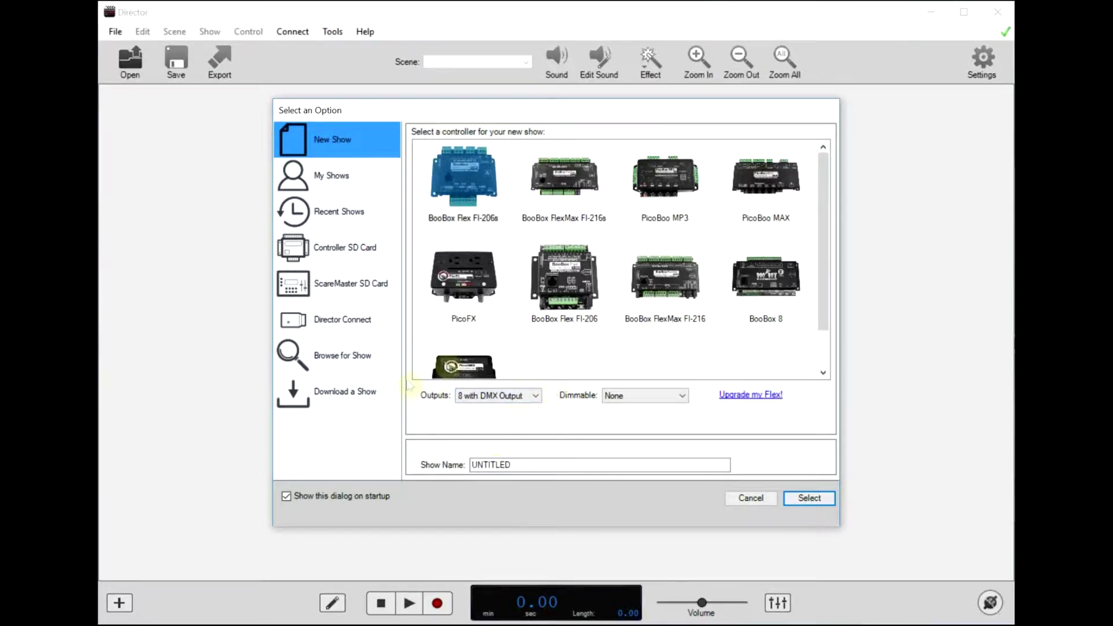
click(809, 499)
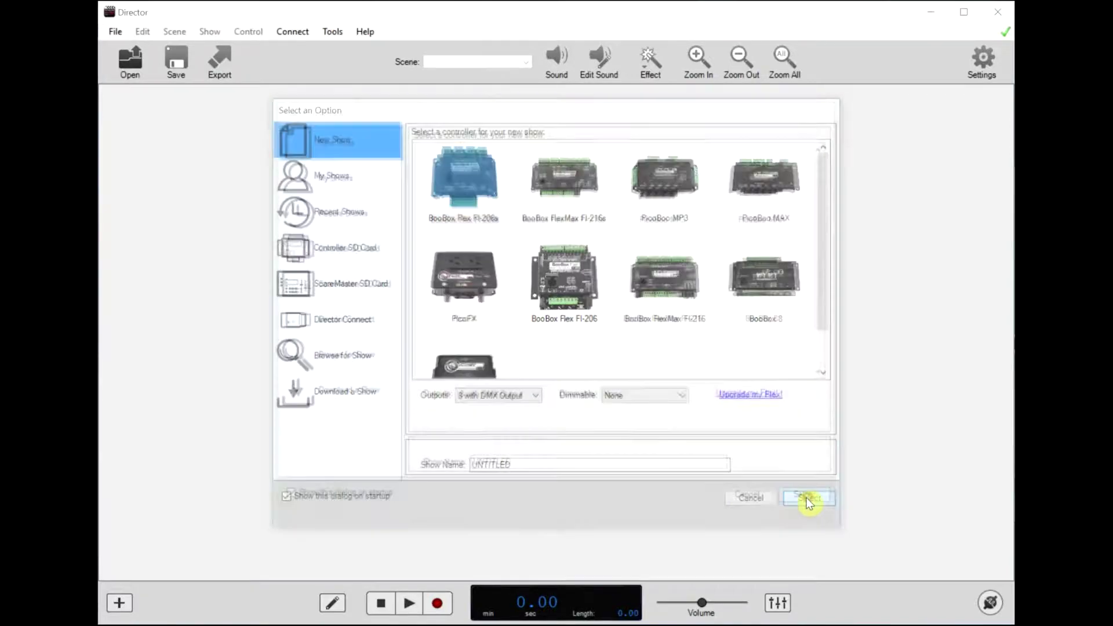
Add a Servo DMX 421 device to the show with 8 enabled servo outputs and 1 enabled NeoPixel channel
click(119, 604)
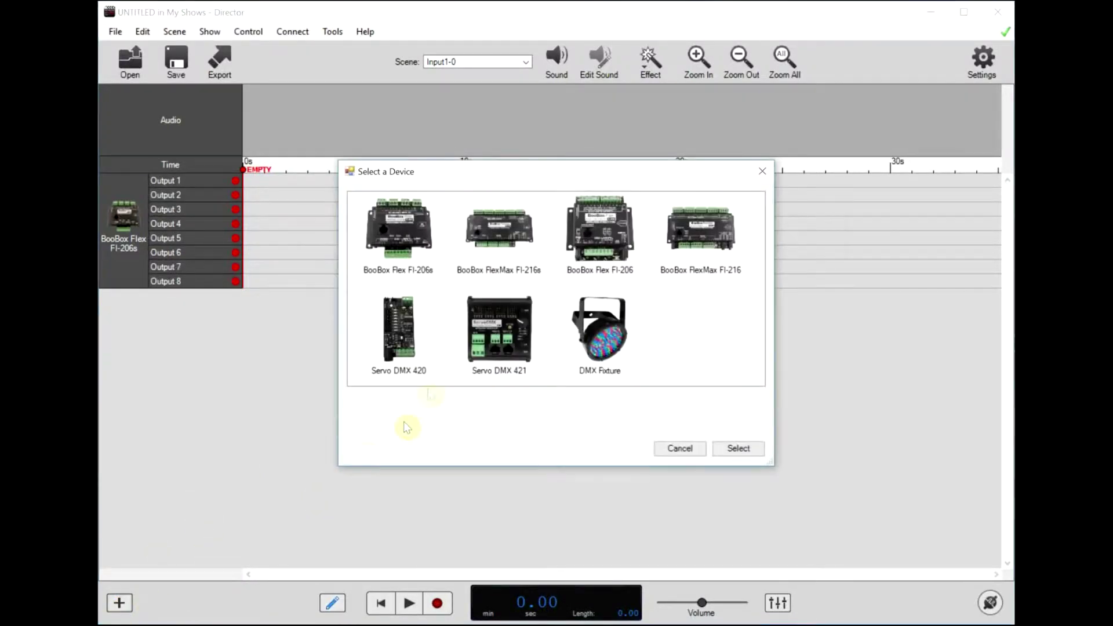
click(499, 333)
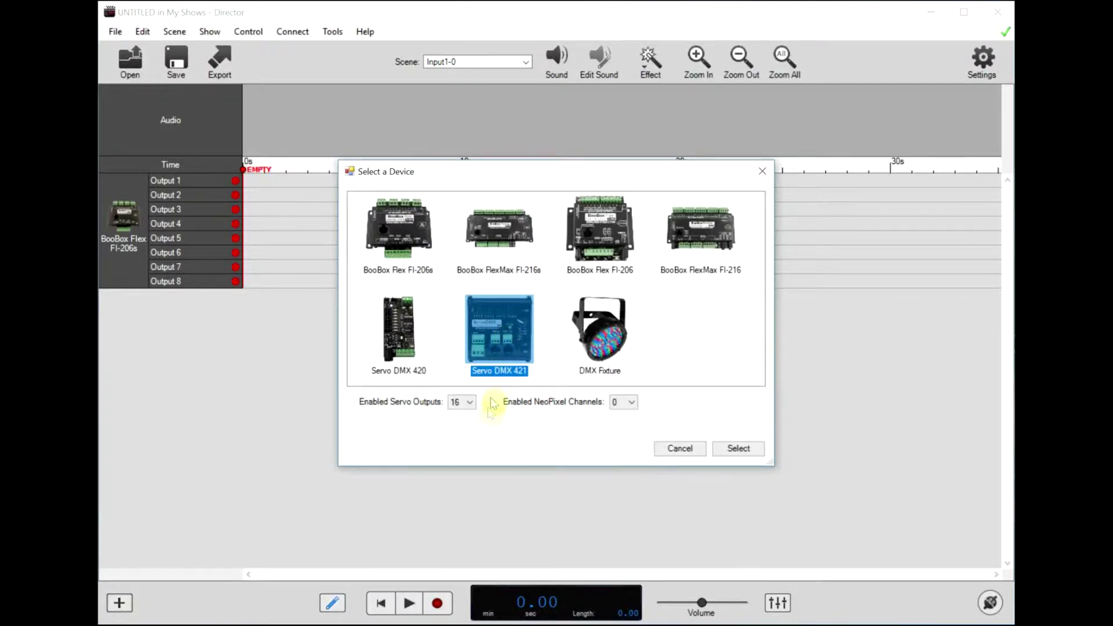
click(462, 403)
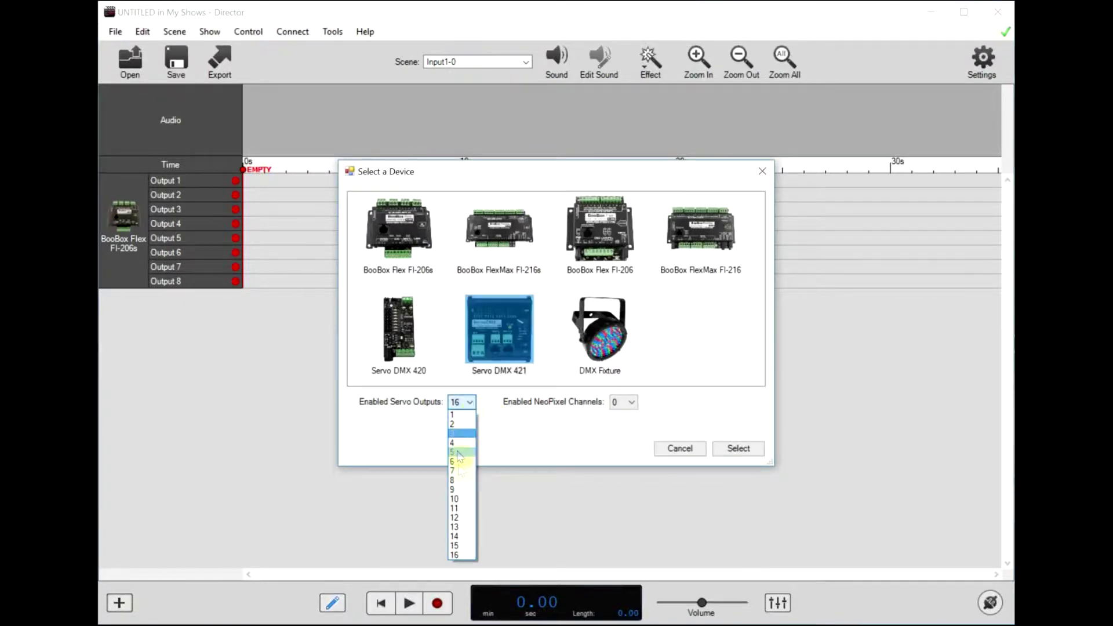
click(454, 480)
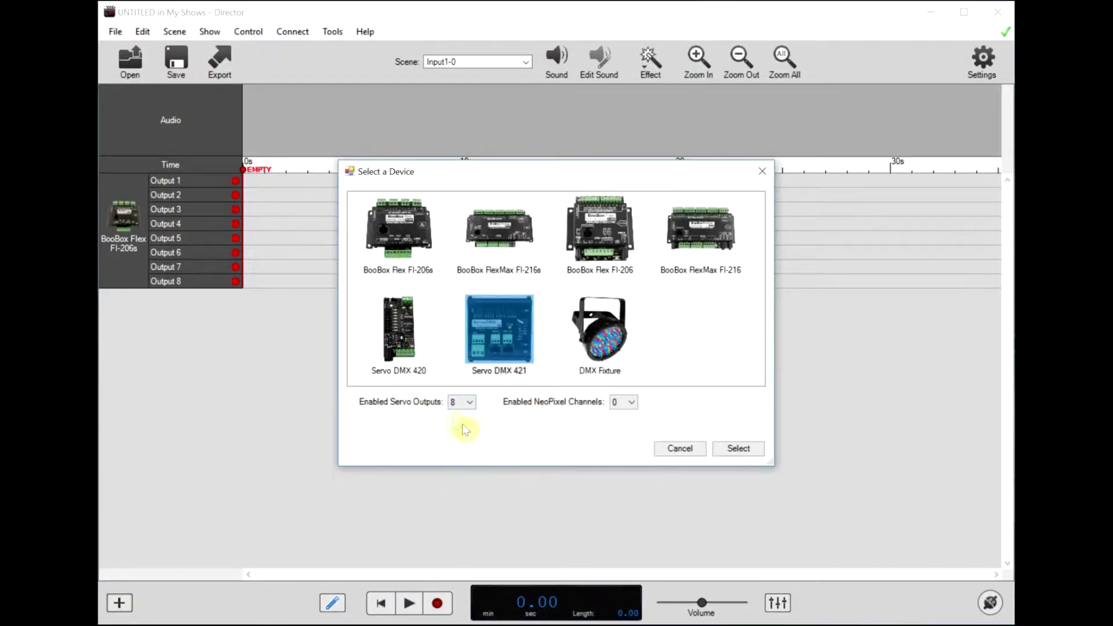
click(625, 401)
click(616, 423)
click(742, 458)
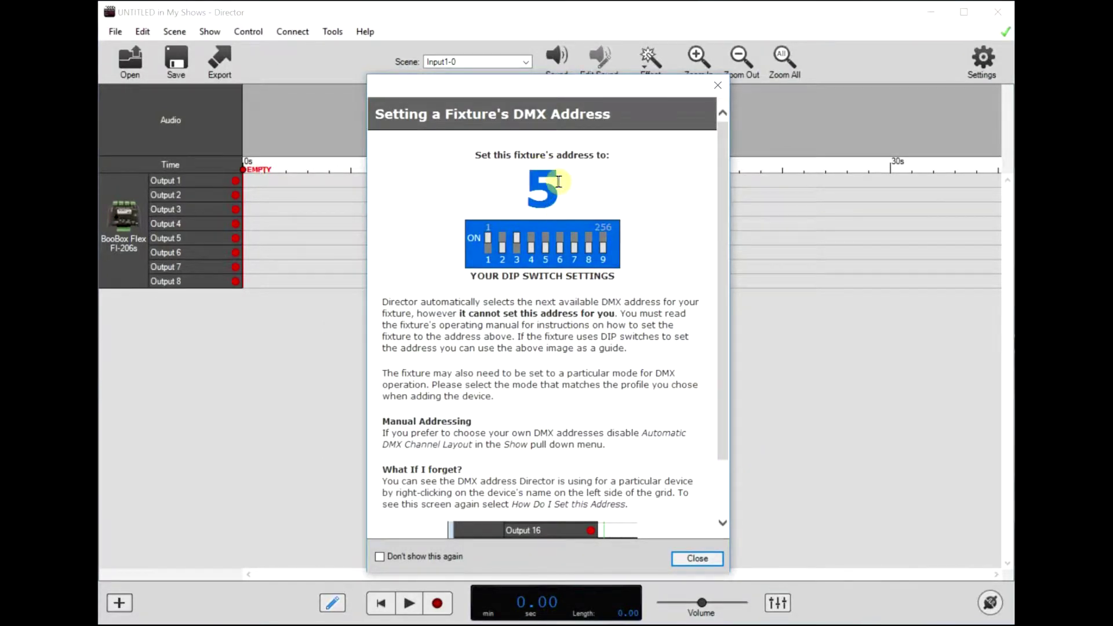
click(697, 558)
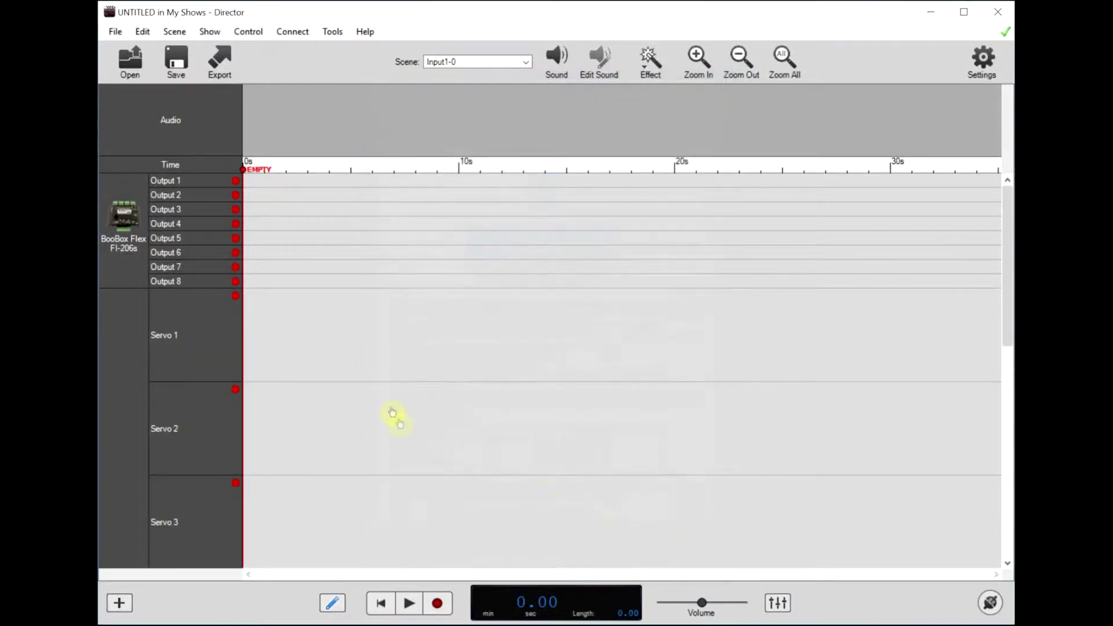
Set the single connected ServoDMX to the show's DMX address 5 with the ServoDMX 421 Utility
scroll(394, 414, down, 6)
scroll(392, 413, down, 1)
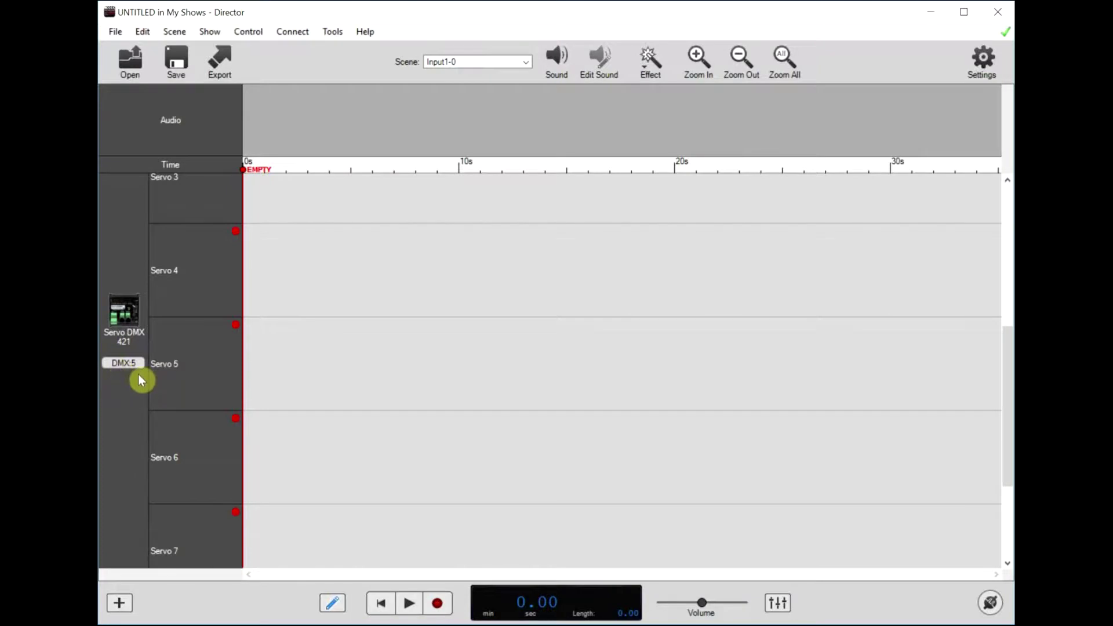
click(293, 32)
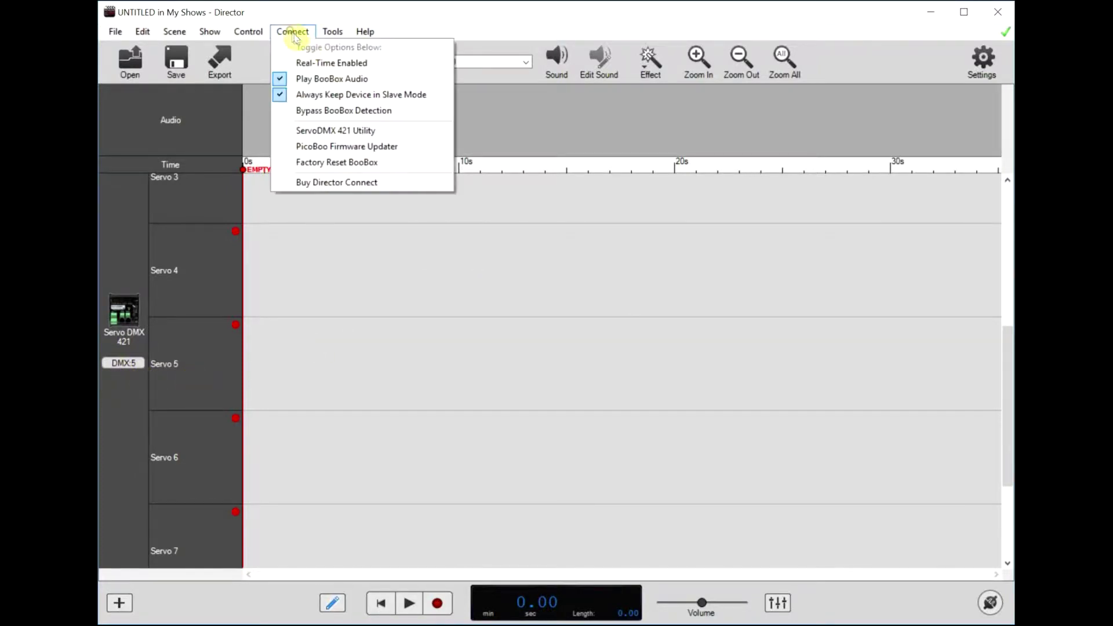
click(382, 131)
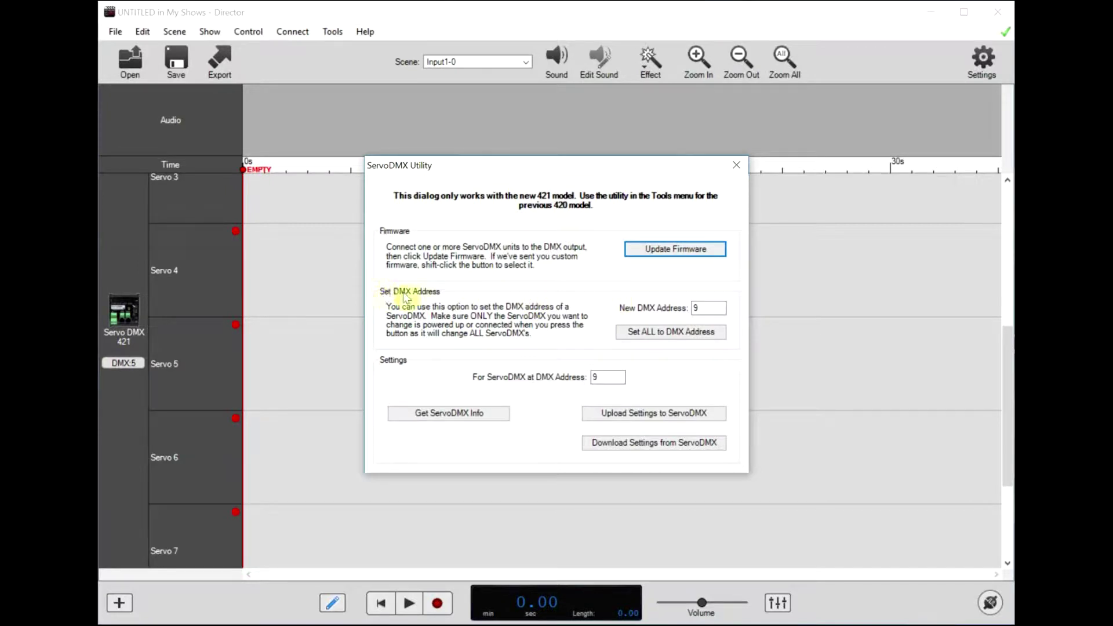
double_click(712, 309)
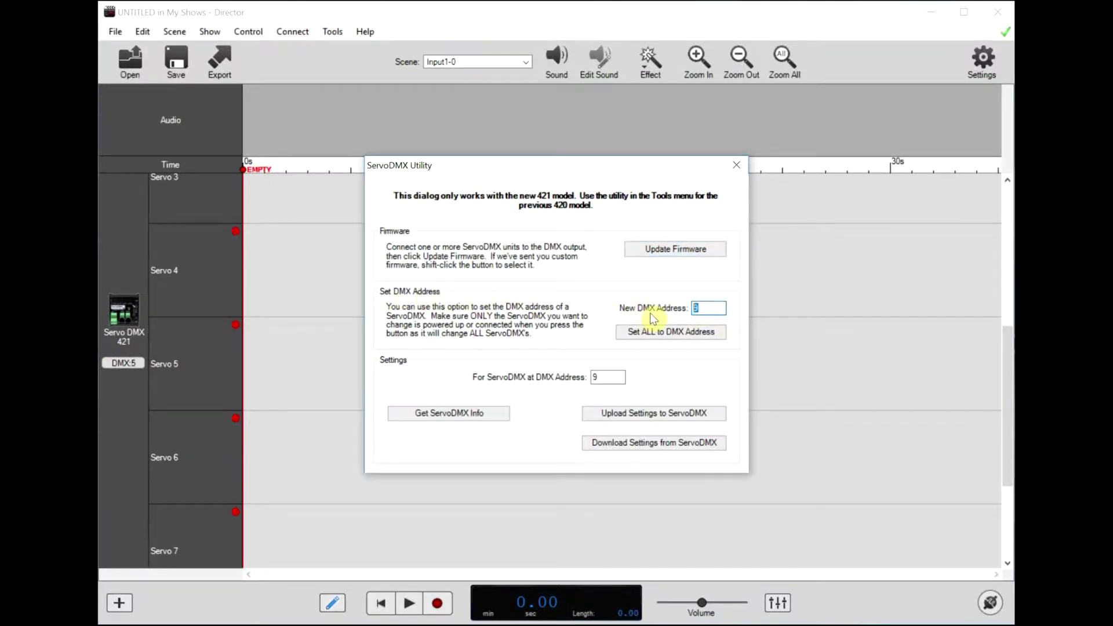
text(5)
click(662, 330)
click(652, 332)
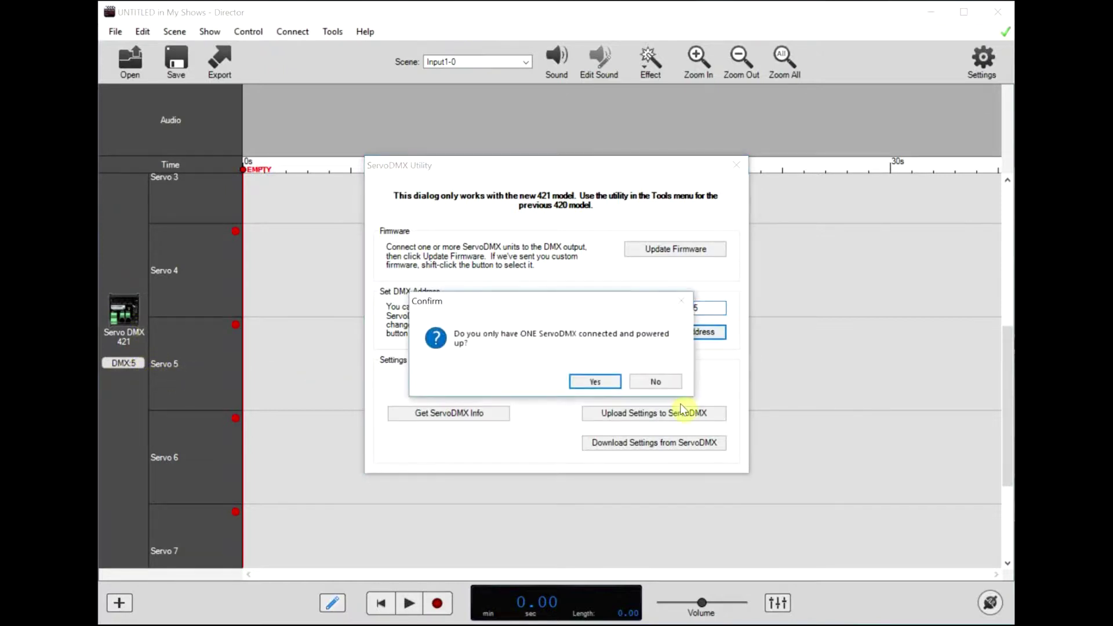
click(597, 384)
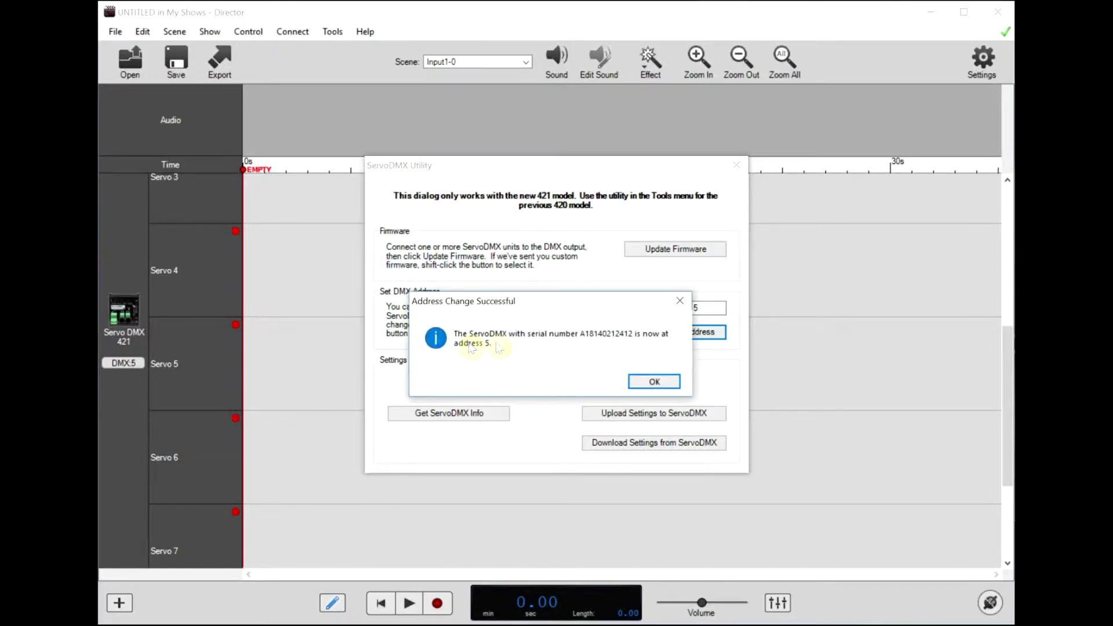
click(655, 382)
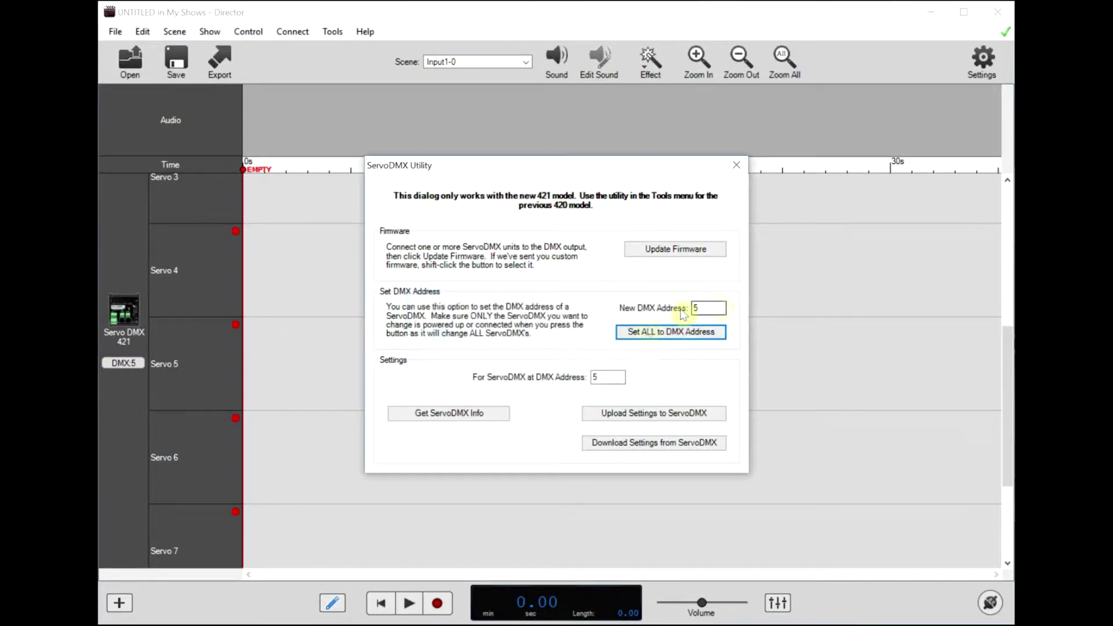
click(737, 168)
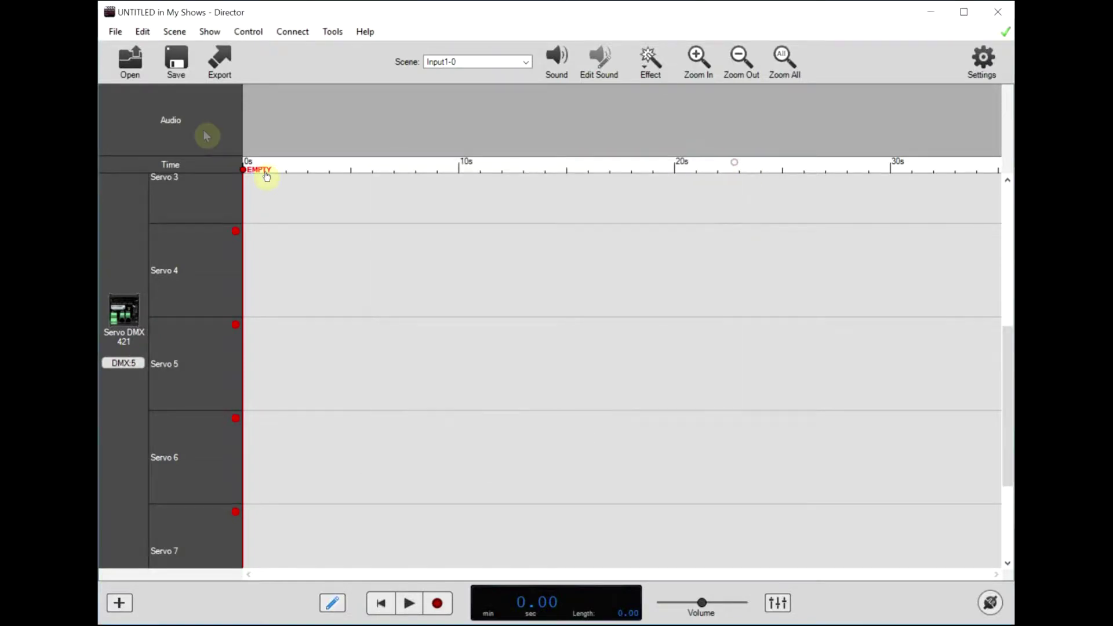
scroll(153, 377, down, 3)
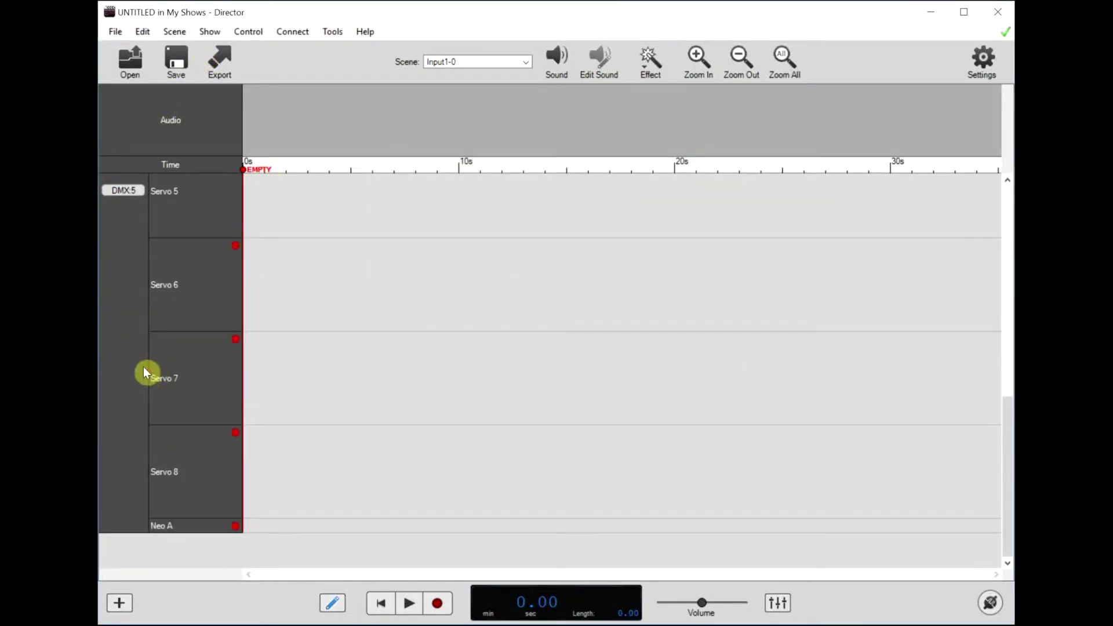
click(119, 602)
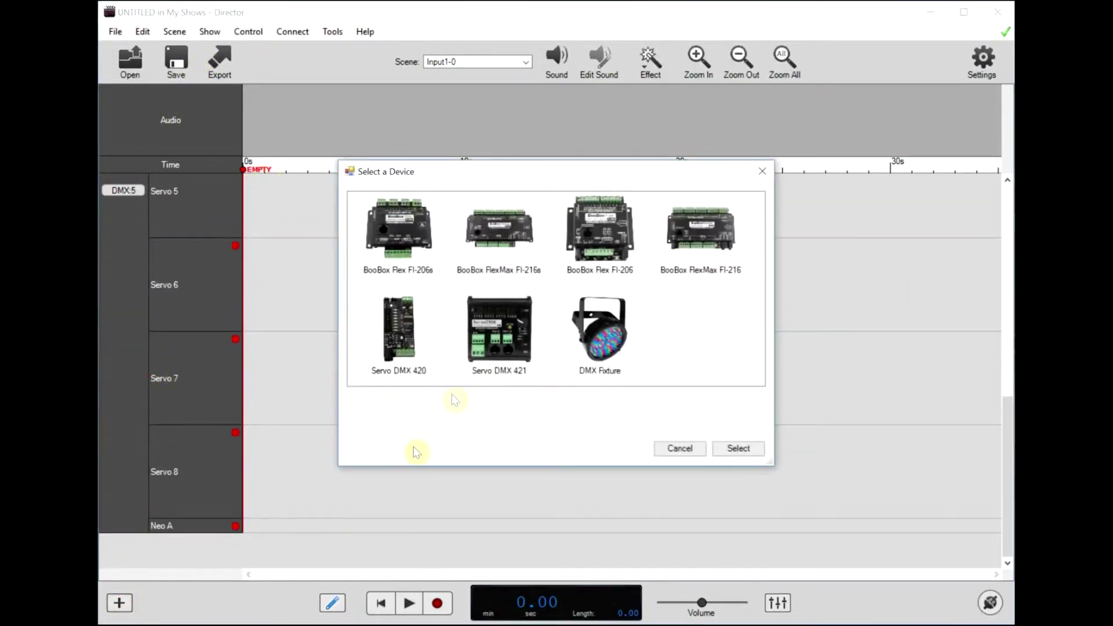
click(499, 336)
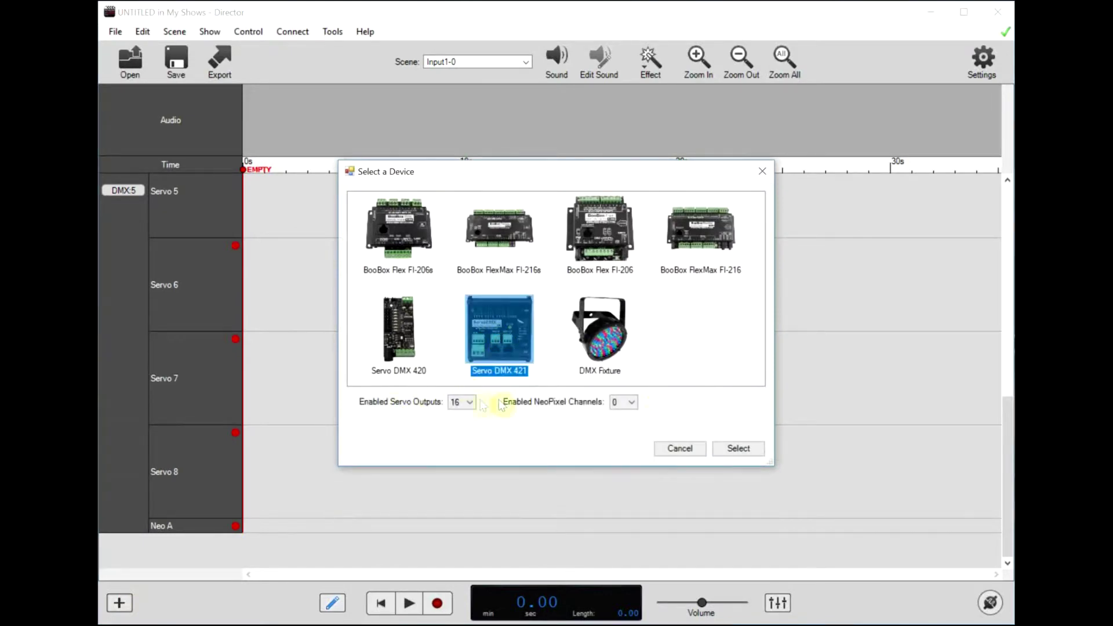
click(684, 453)
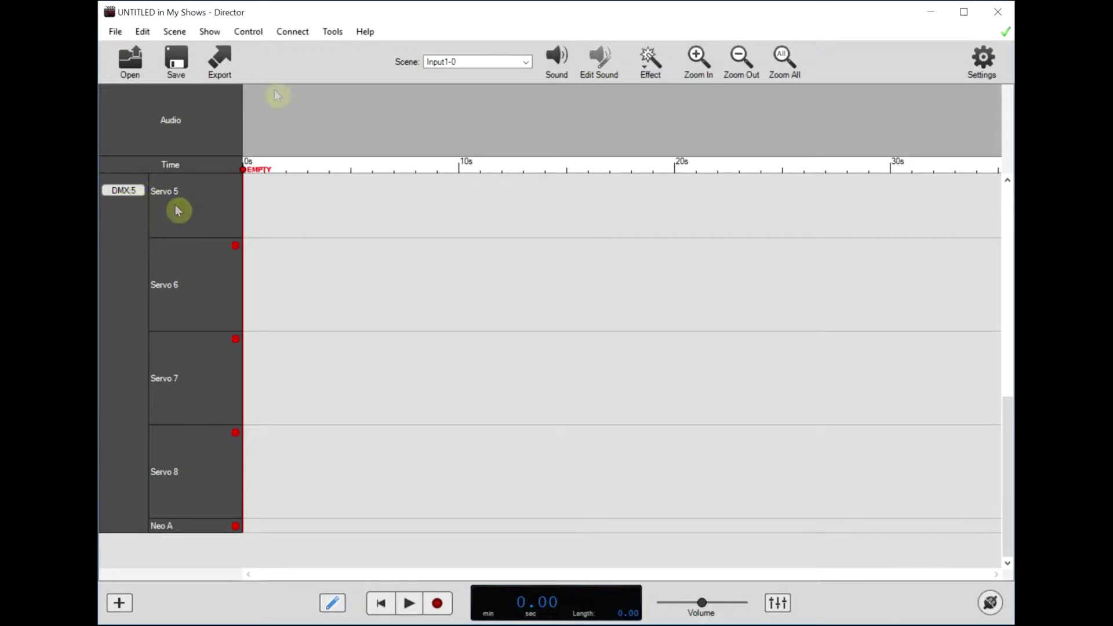
click(248, 32)
mouse_move(282, 30)
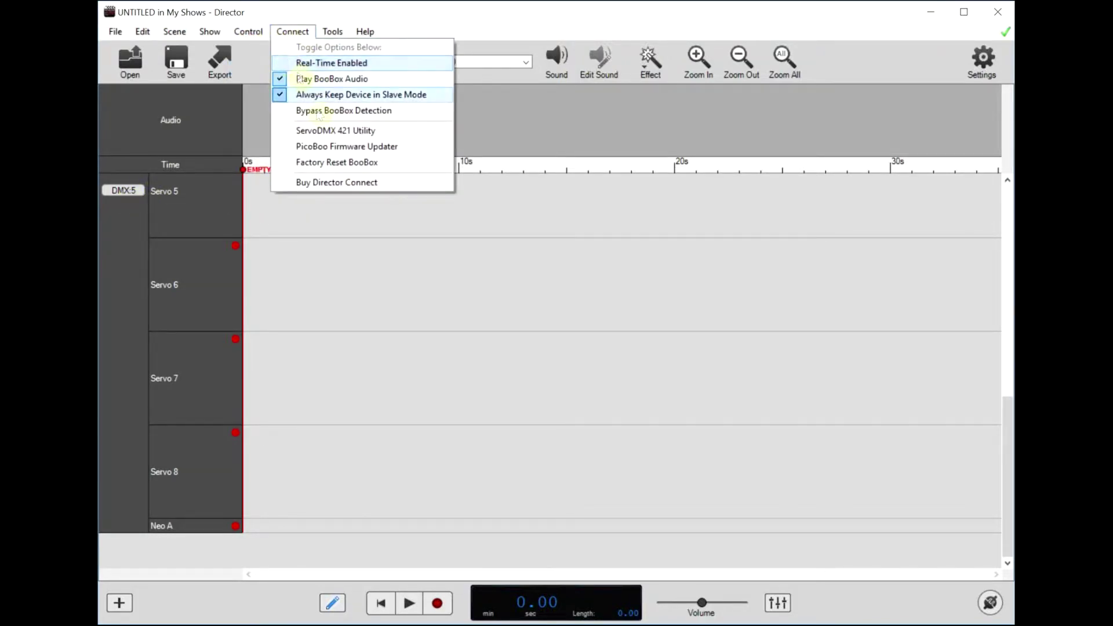
click(322, 133)
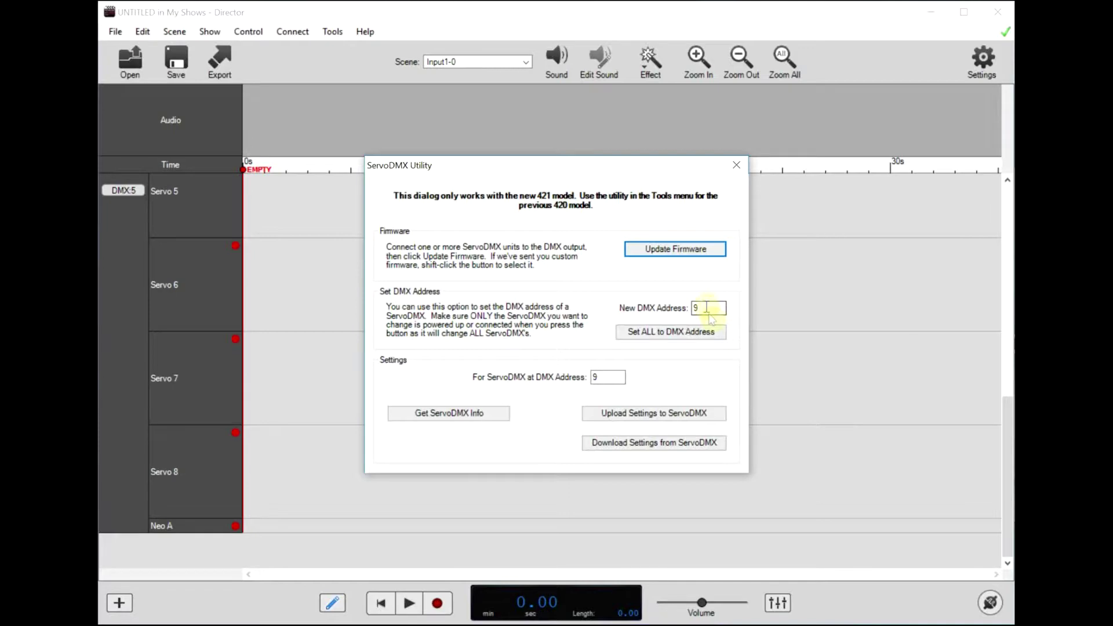
drag(711, 307, 677, 308)
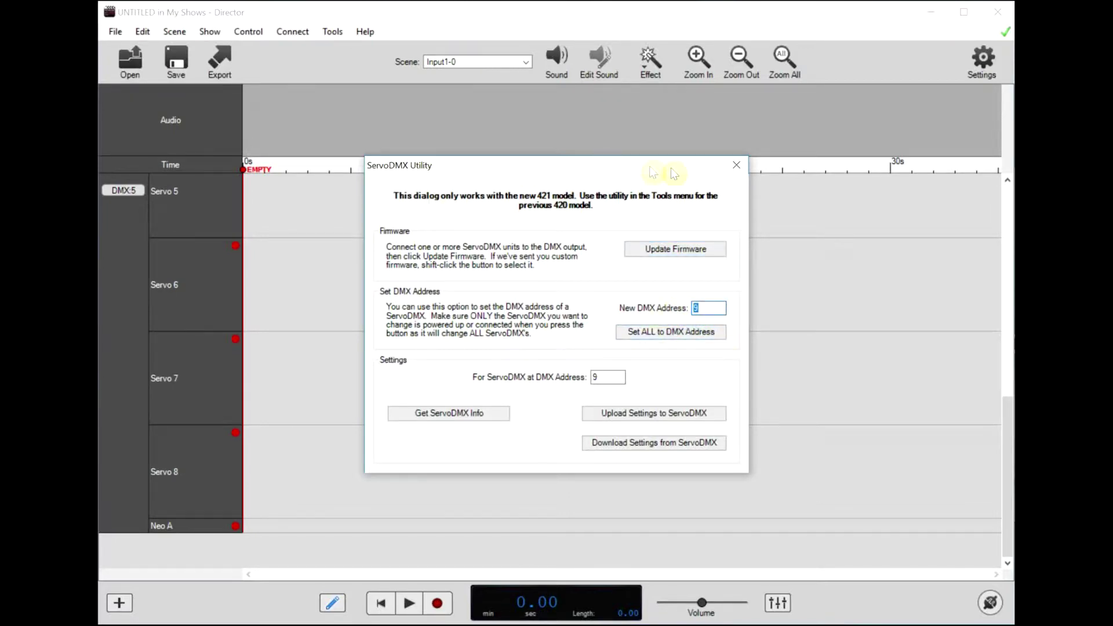
click(736, 169)
scroll(372, 373, up, 3)
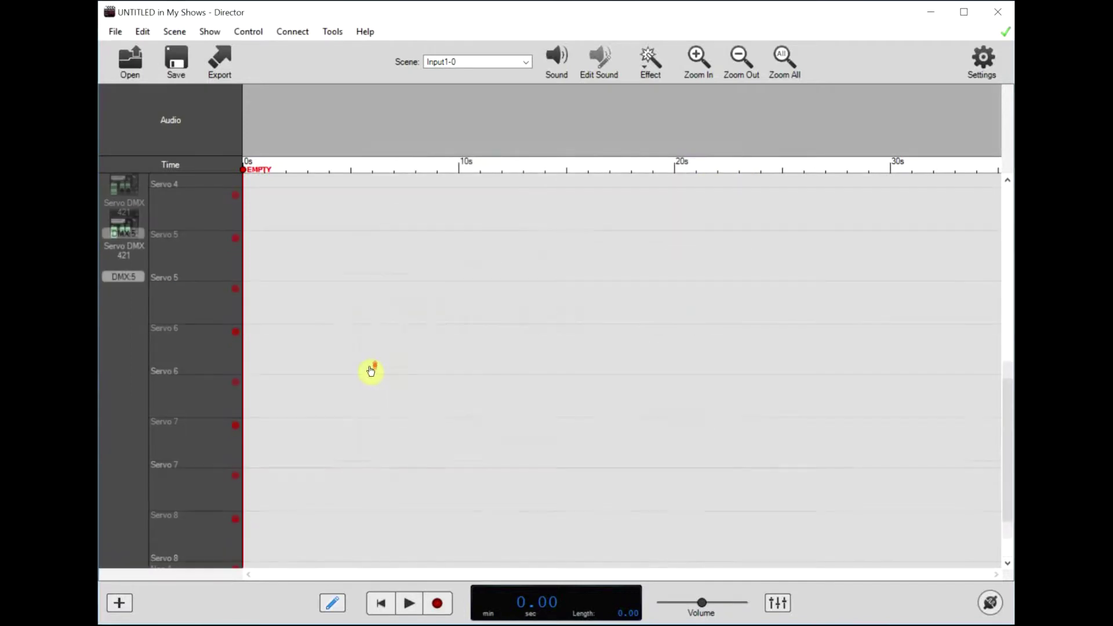
Examine the controller output, servo and Neo A tracks of the show in the timeline
scroll(373, 374, up, 3)
scroll(373, 373, down, 3)
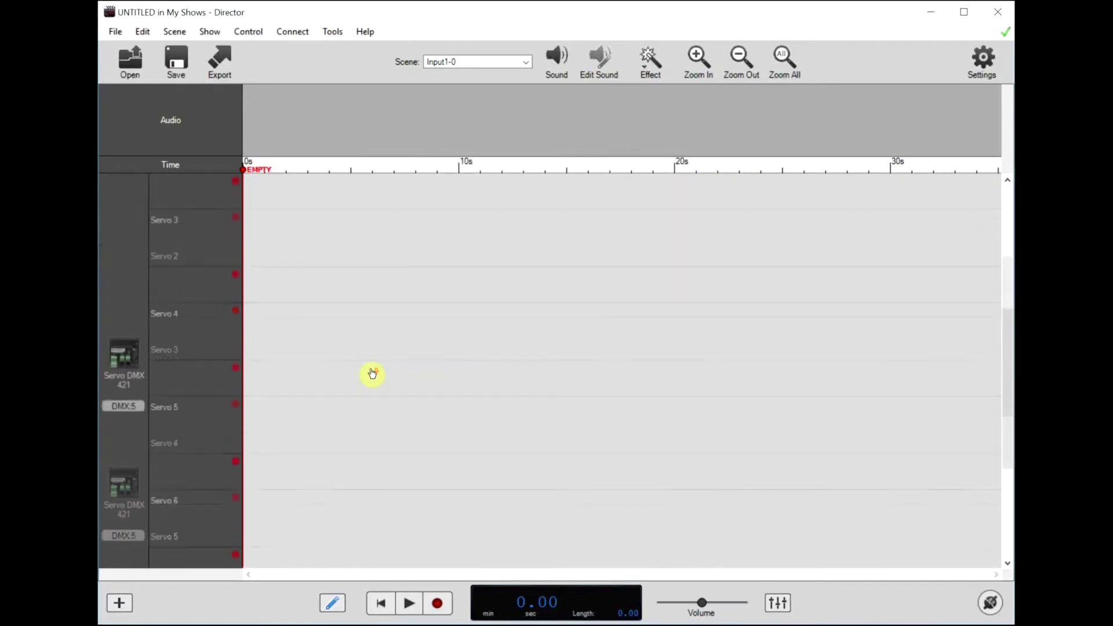
scroll(372, 374, up, 3)
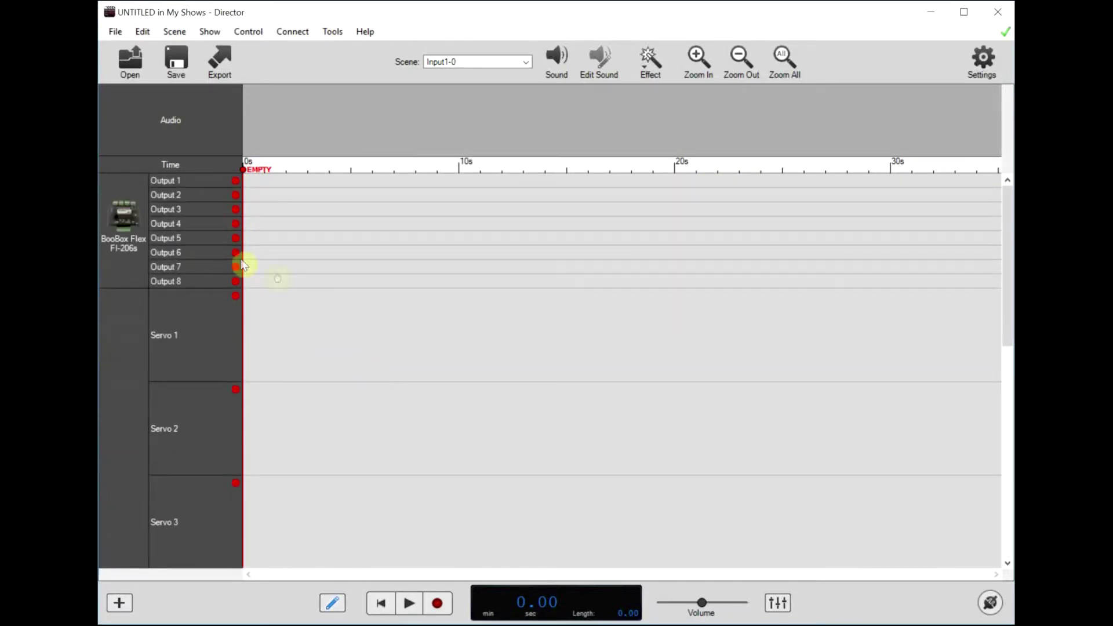
scroll(365, 356, down, 5)
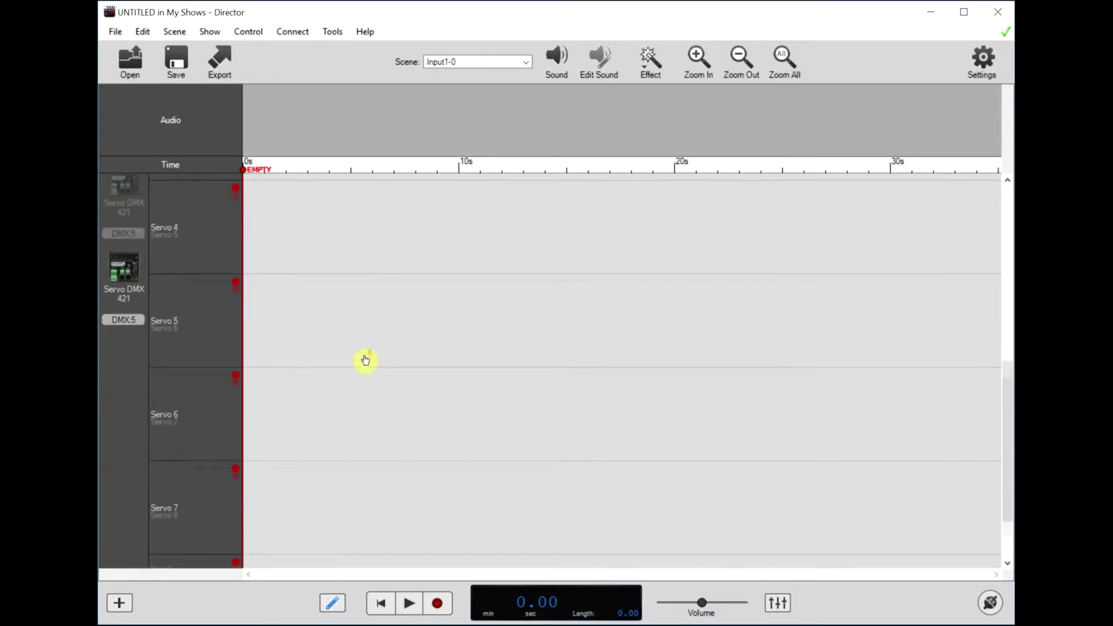
scroll(365, 360, down, 1)
scroll(217, 278, down, 1)
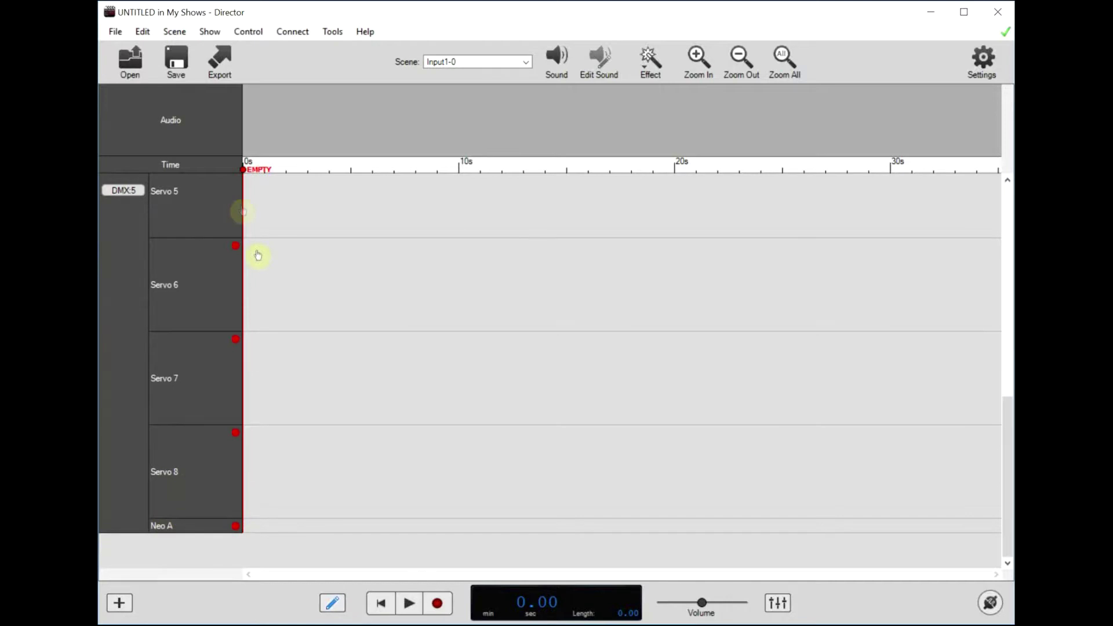
scroll(273, 172, up, 1)
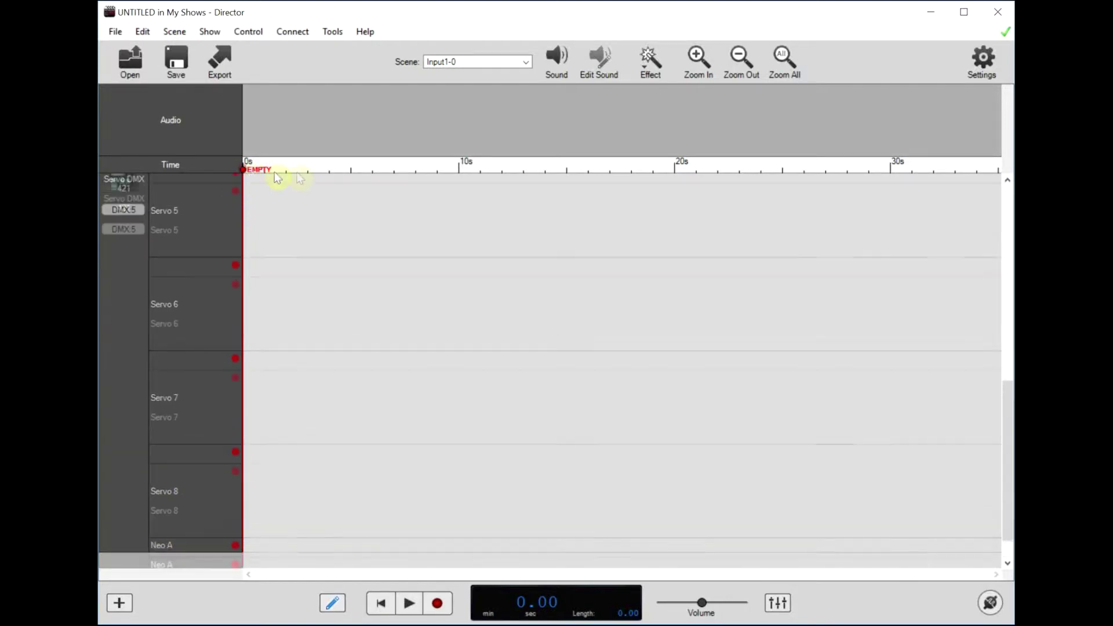
scroll(248, 174, up, 1)
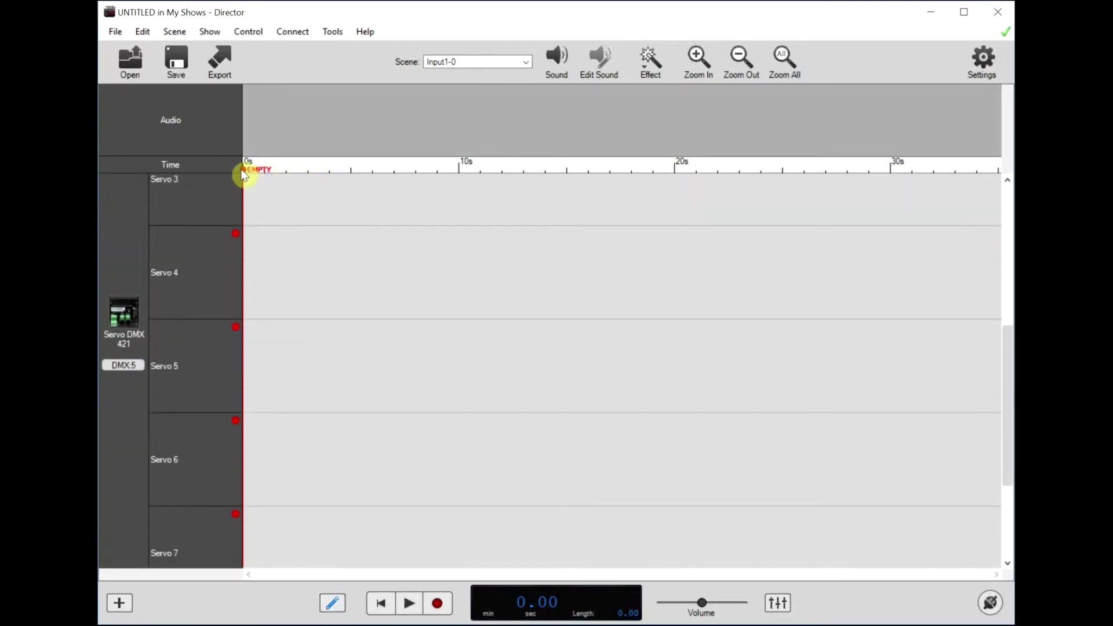
Extend the empty scene to about 26.83 s and draw a wavy motion on the Servo 1 track over about the first 15.5 s
drag(248, 174, 823, 179)
scroll(605, 292, up, 4)
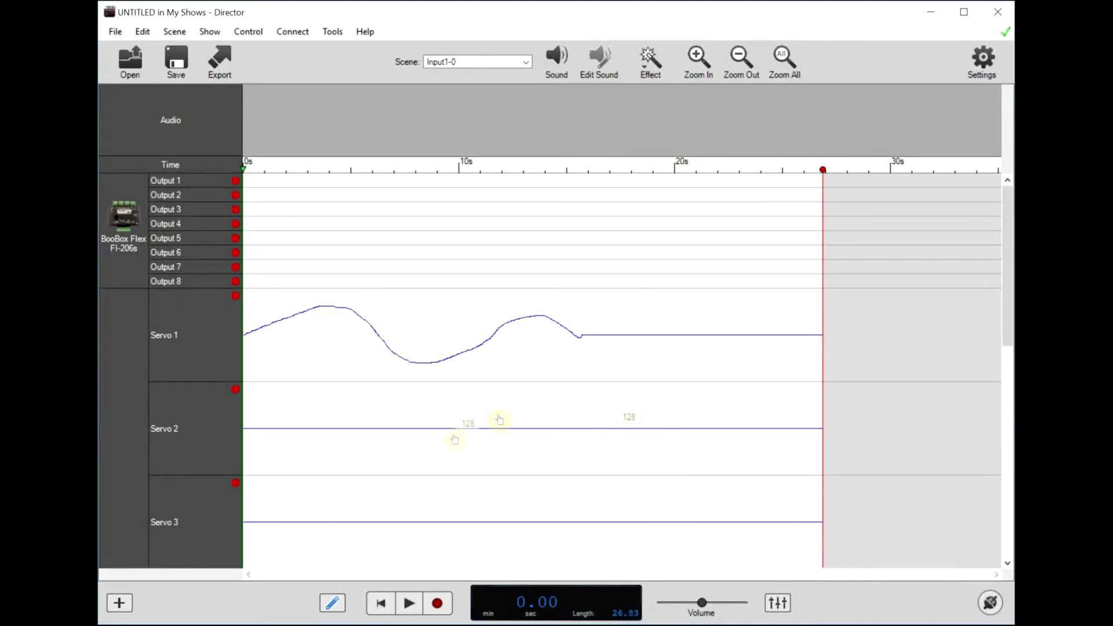
scroll(505, 430, down, 1)
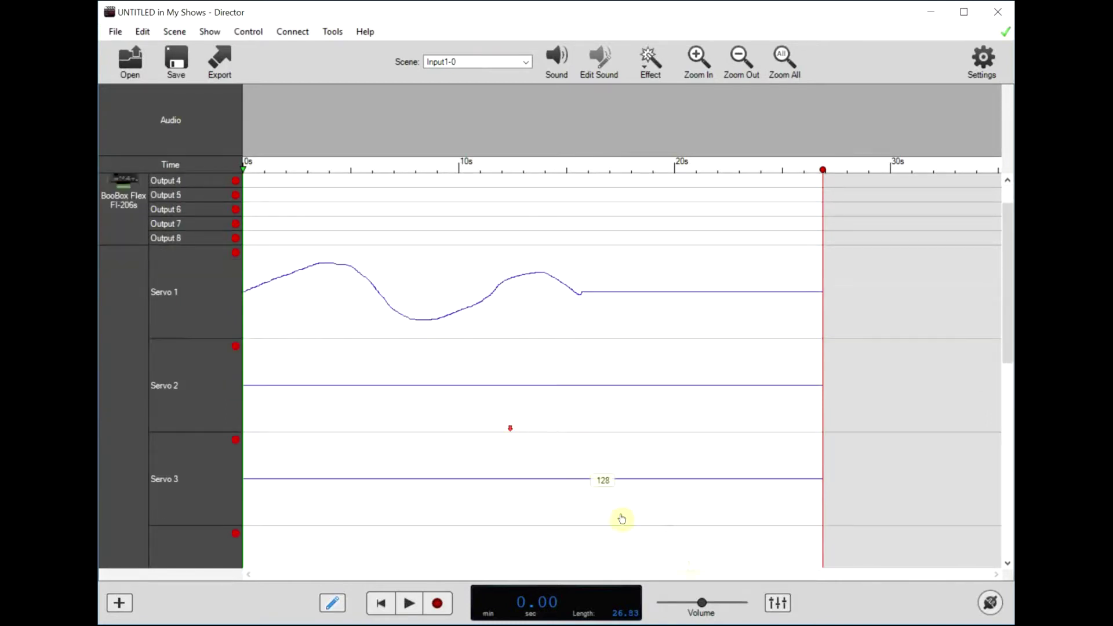
Open the Virtual Console and disable recording for every servo except Servo 2
click(778, 604)
drag(100, 270, 599, 446)
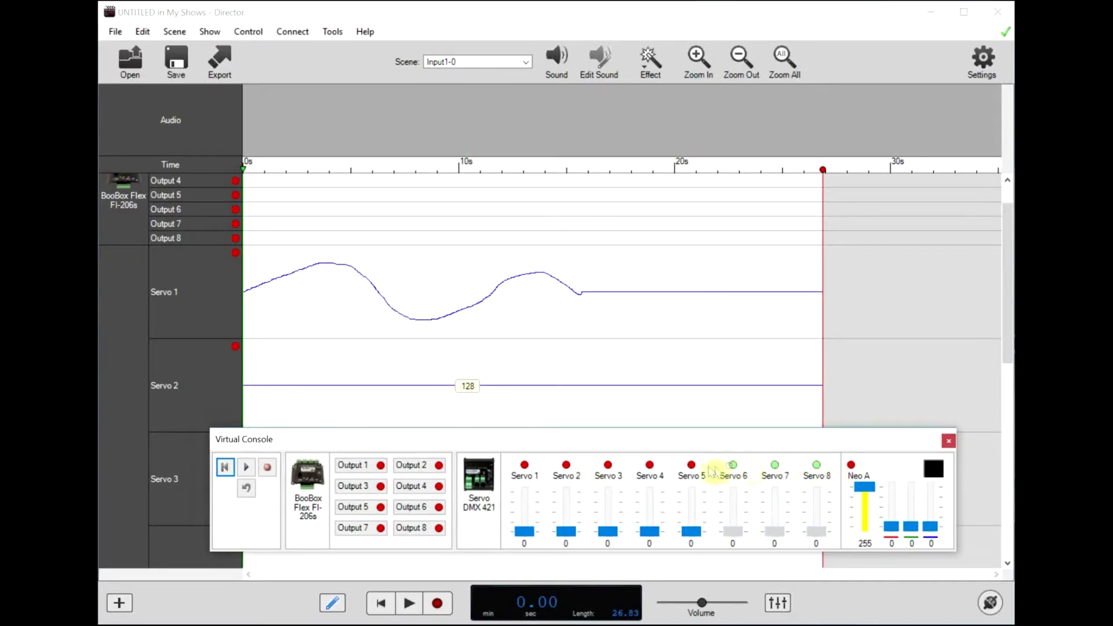
click(649, 466)
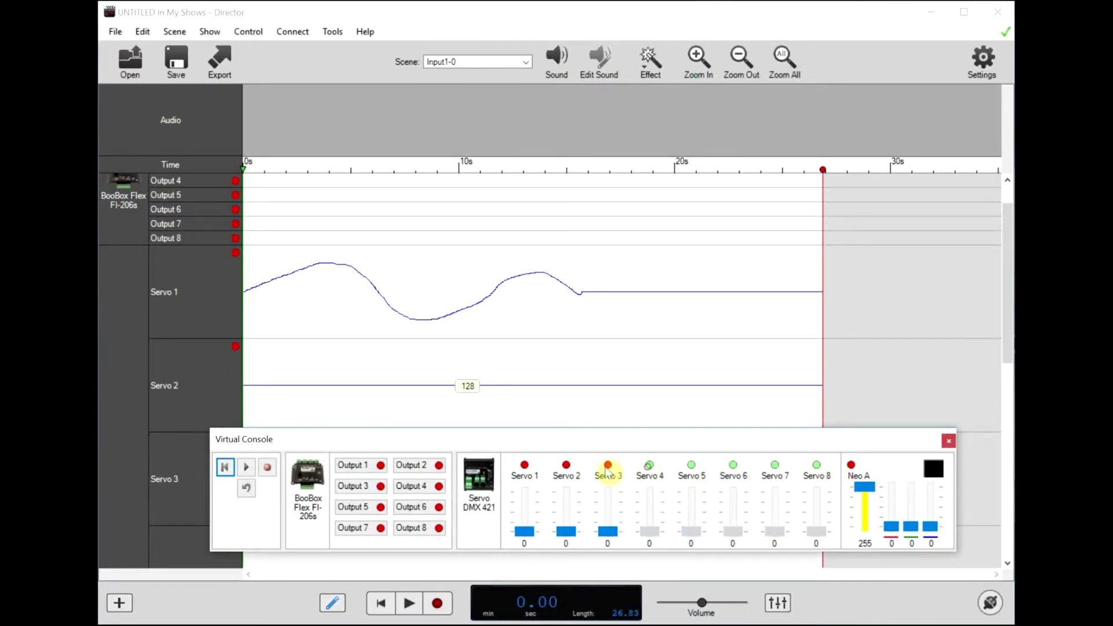
click(523, 466)
drag(596, 443, 643, 435)
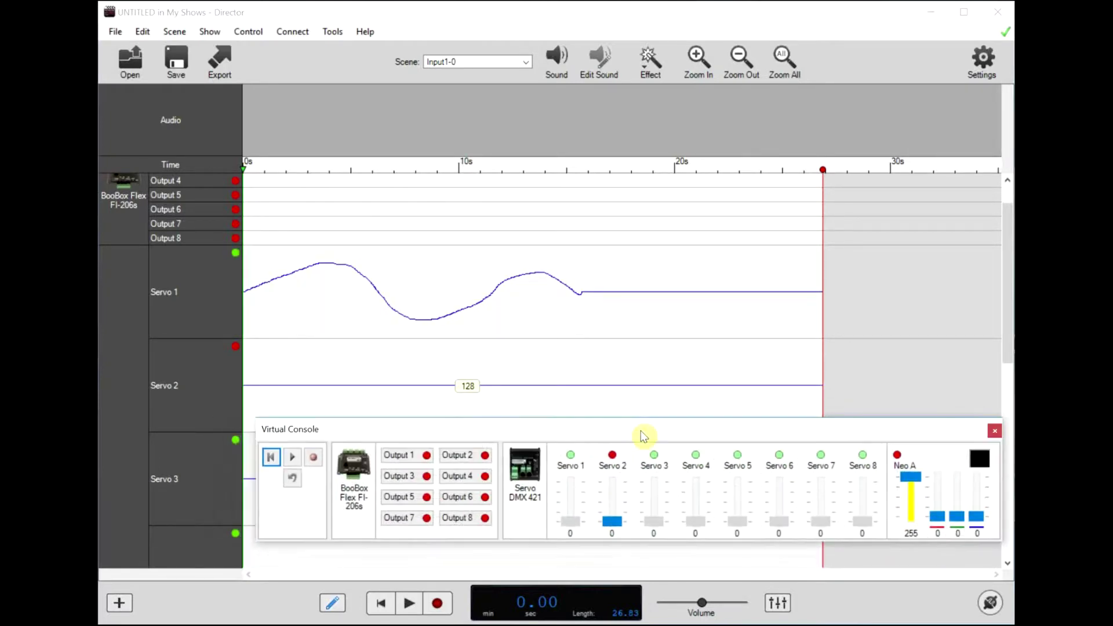
Record a live up-and-down motion for Servo 2 with its console slider for about 11 s
click(314, 458)
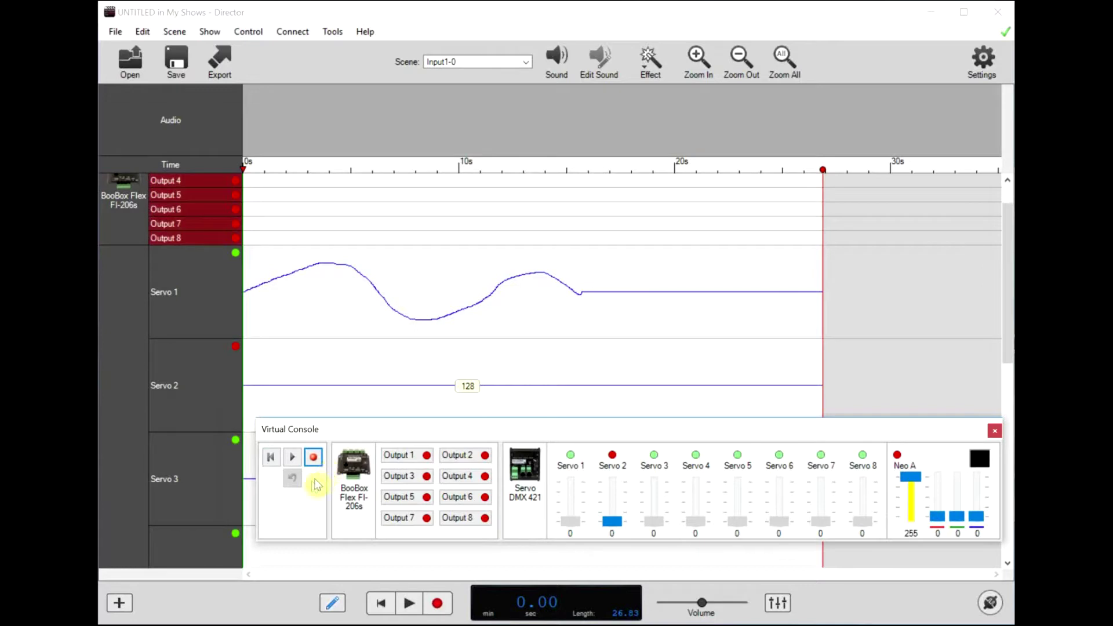
drag(404, 443, 396, 464)
click(292, 457)
mouse_move(600, 539)
mouse_down()
mouse_move(604, 519)
mouse_move(610, 547)
mouse_move(608, 510)
mouse_move(612, 533)
mouse_move(613, 515)
mouse_move(608, 523)
mouse_up()
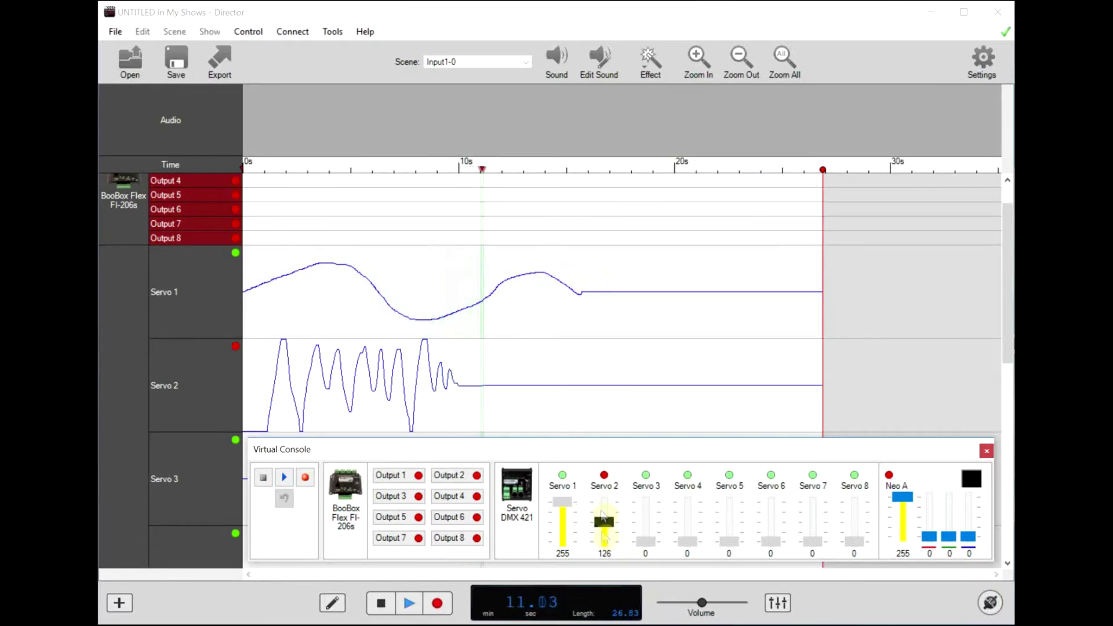
click(262, 477)
Disable recording for Servo 2 in the Virtual Console, keeping Neo A enabled for recording
drag(627, 463, 627, 374)
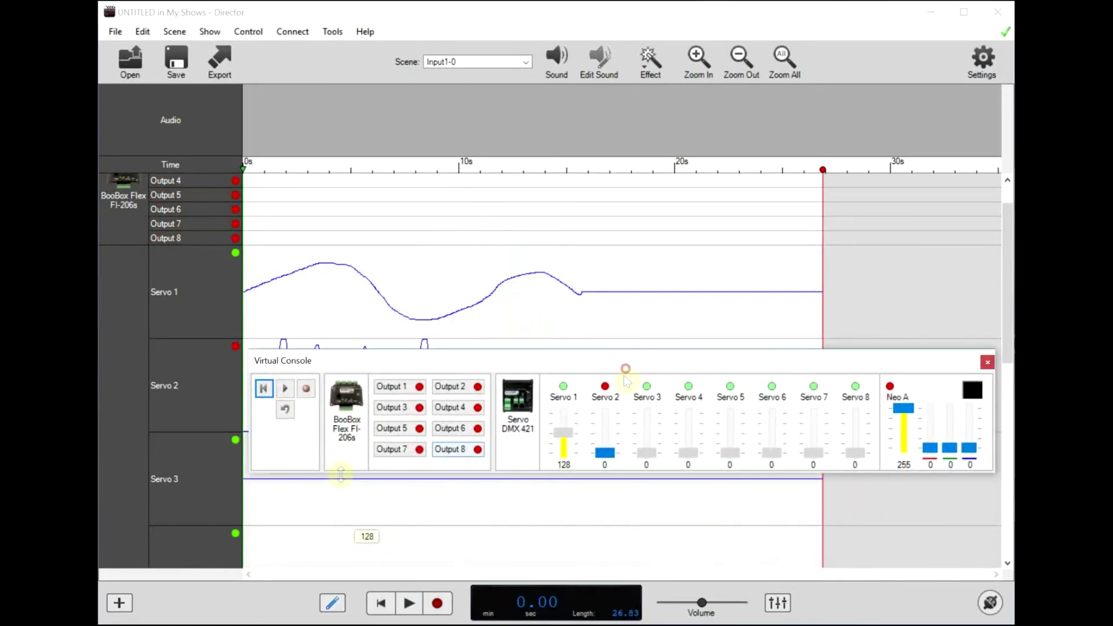
scroll(191, 495, down, 3)
scroll(191, 492, down, 5)
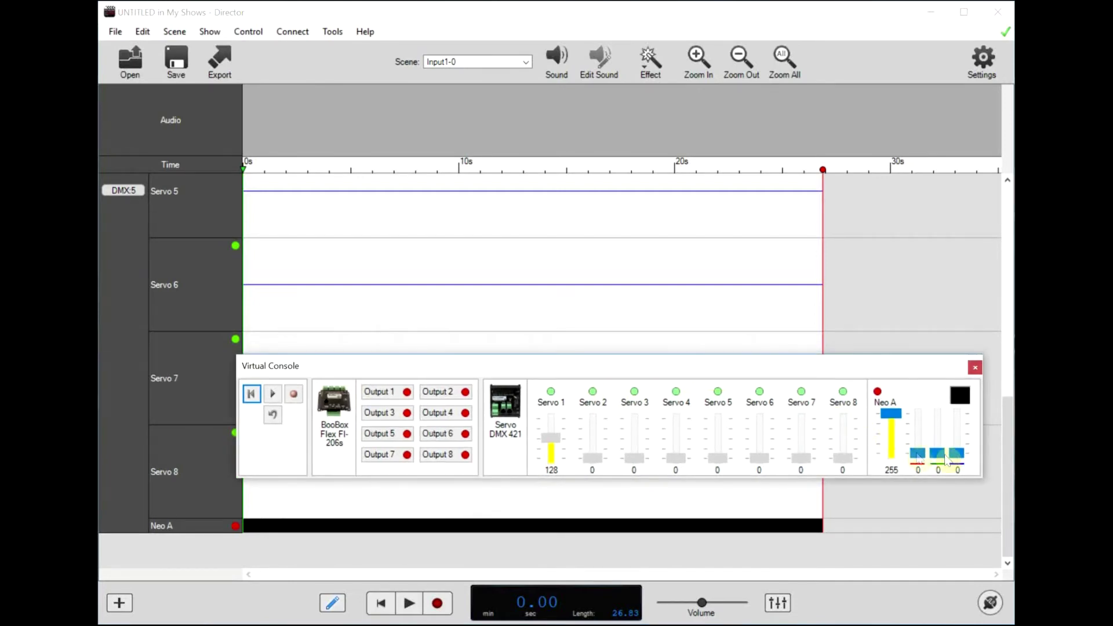
drag(920, 456, 958, 471)
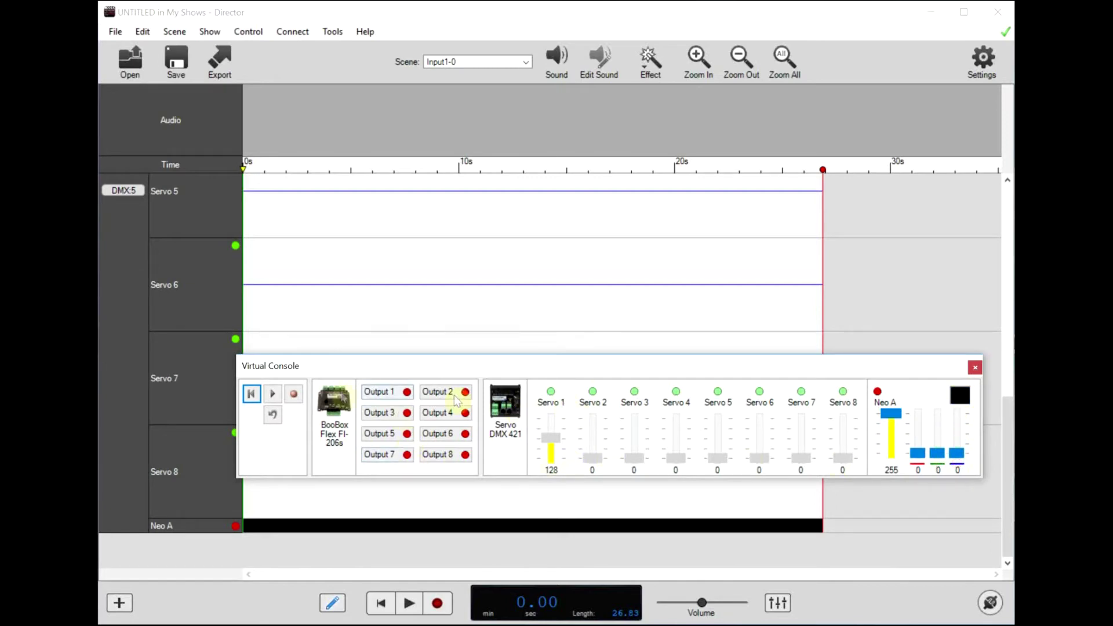
Record red, green, blue, cyan and white live on Neo A with its colour sliders for about 16 s, and close the Virtual Console
click(292, 394)
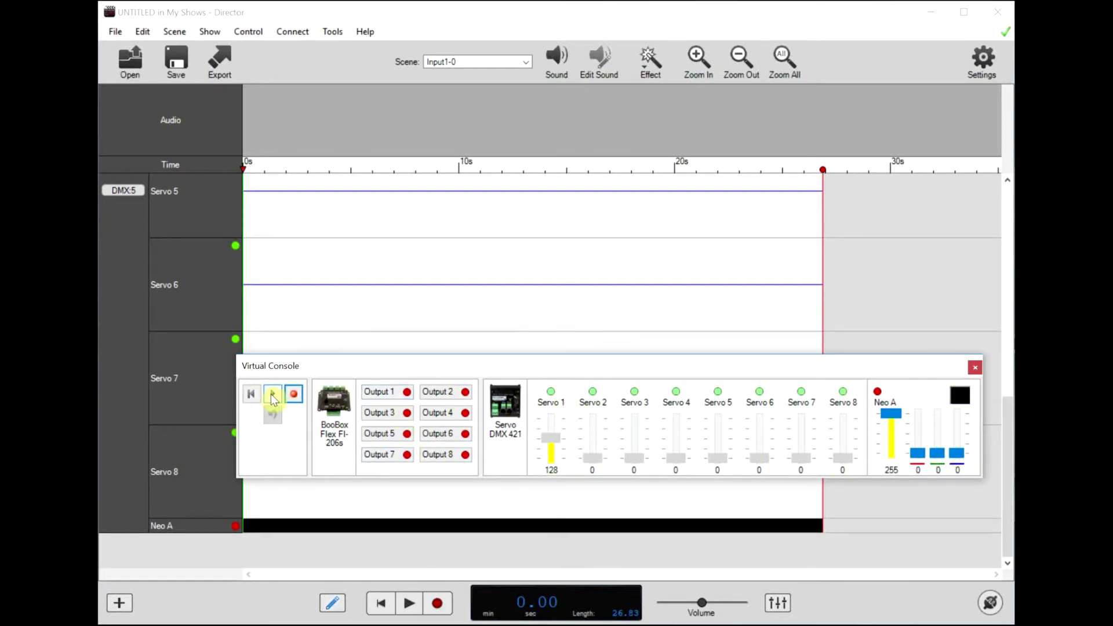
click(271, 395)
mouse_move(918, 455)
mouse_down()
mouse_move(926, 413)
mouse_move(918, 459)
mouse_move(939, 436)
mouse_move(937, 471)
mouse_move(956, 413)
mouse_up()
drag(937, 462, 938, 412)
drag(918, 456, 918, 413)
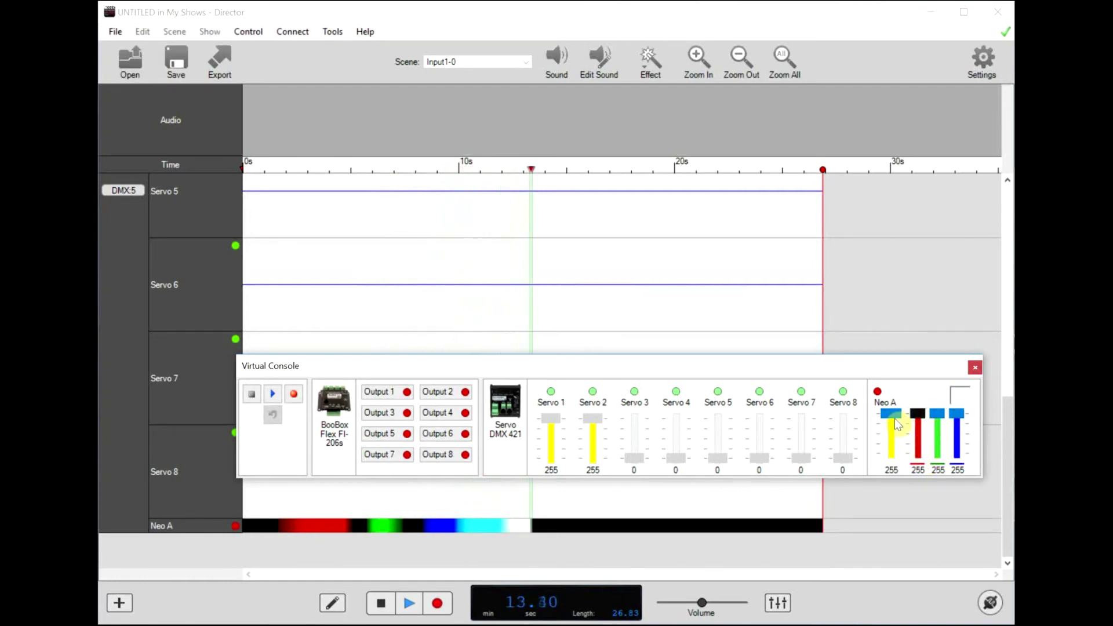
click(219, 413)
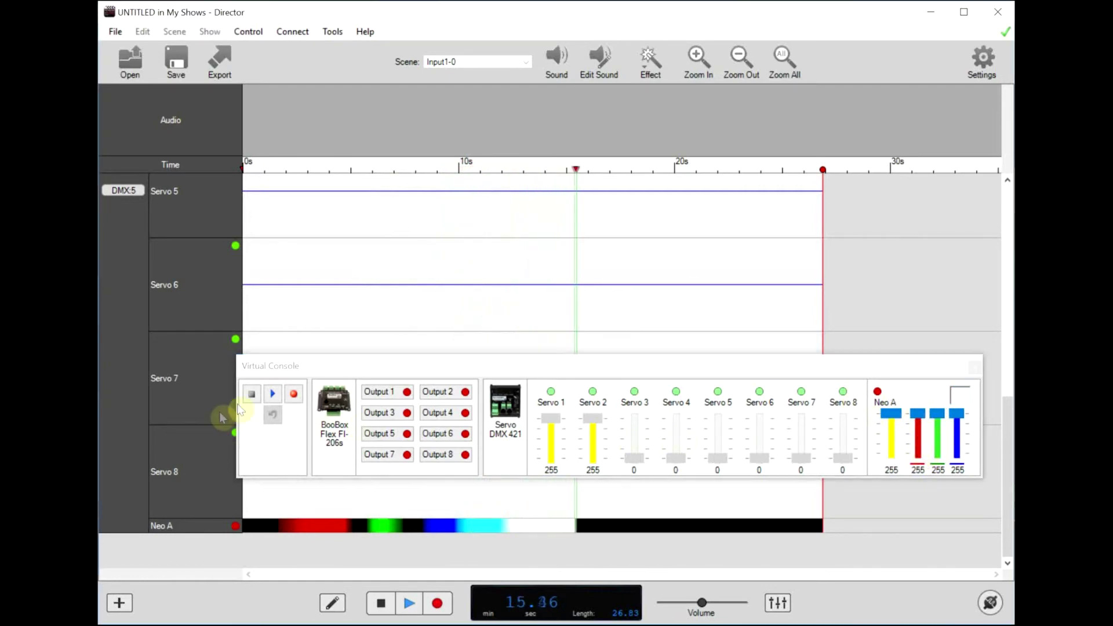
click(251, 395)
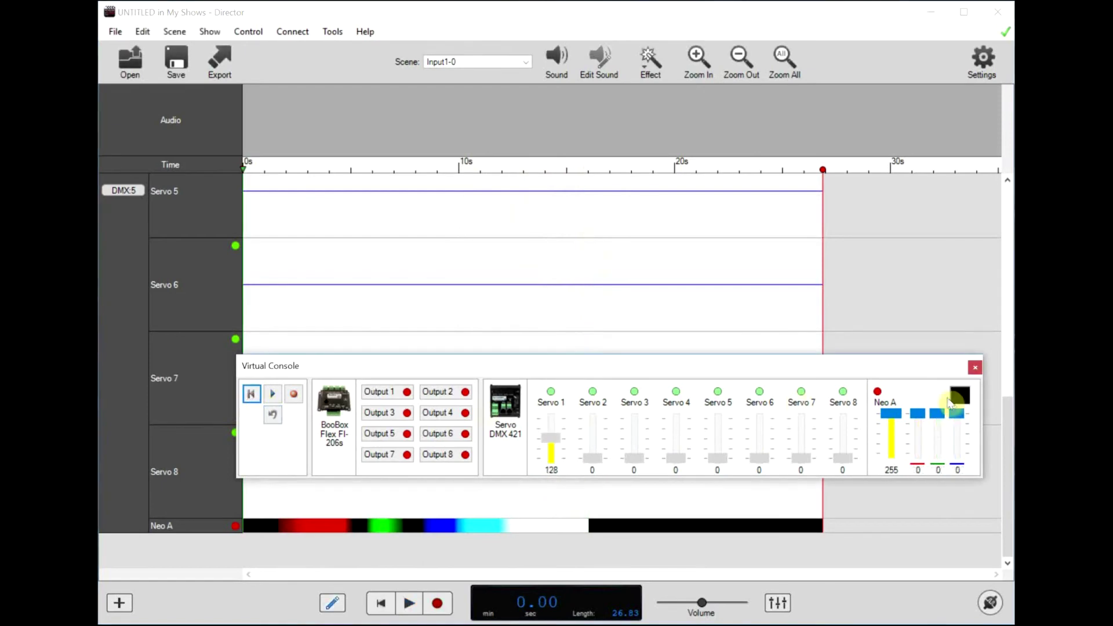
click(974, 370)
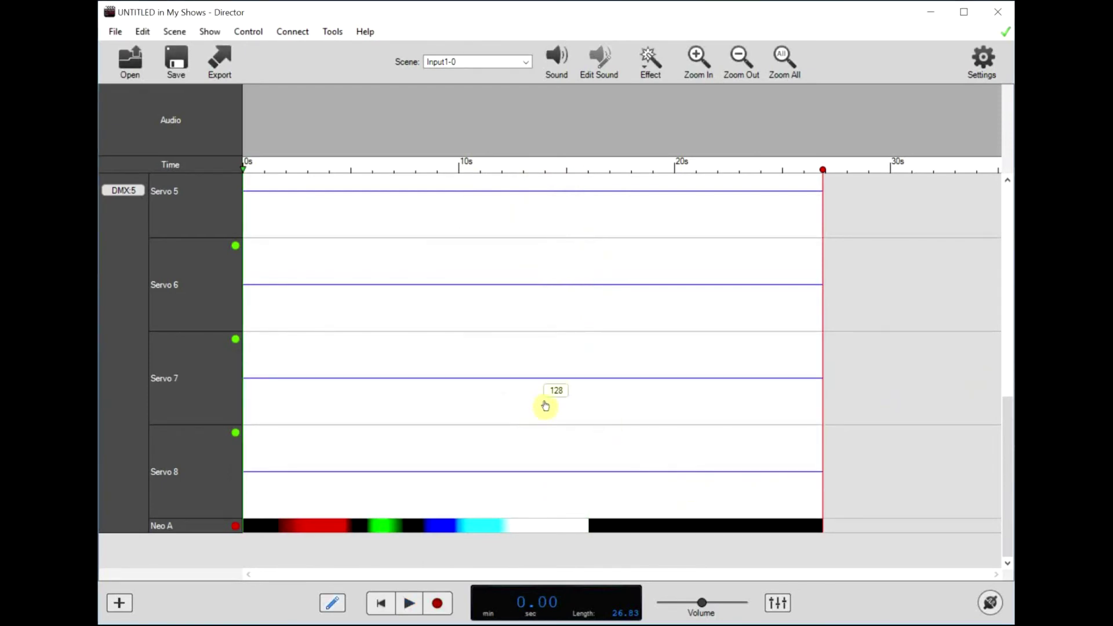
Change the cursor colour to yellow and paint the Neo A track from about 15 s to 18 s
right_click(568, 528)
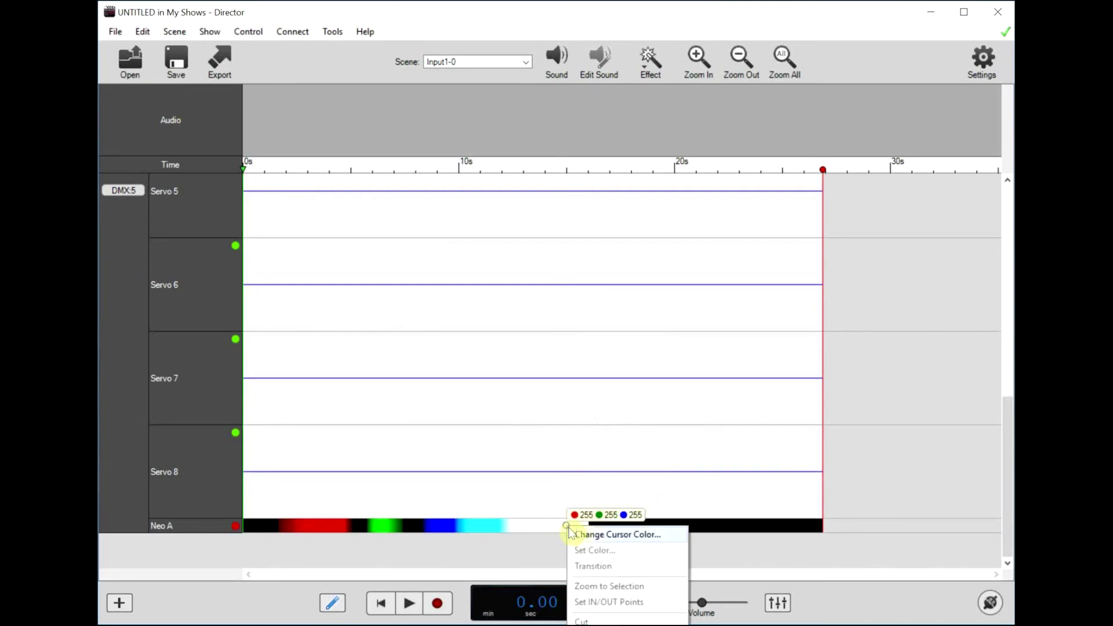
click(603, 534)
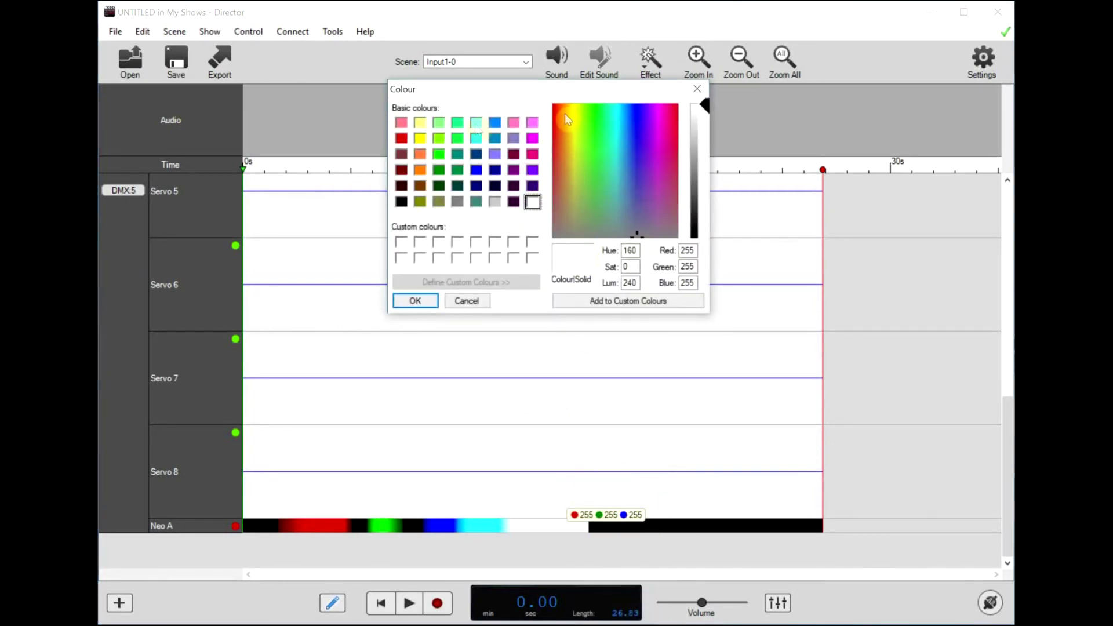
click(420, 138)
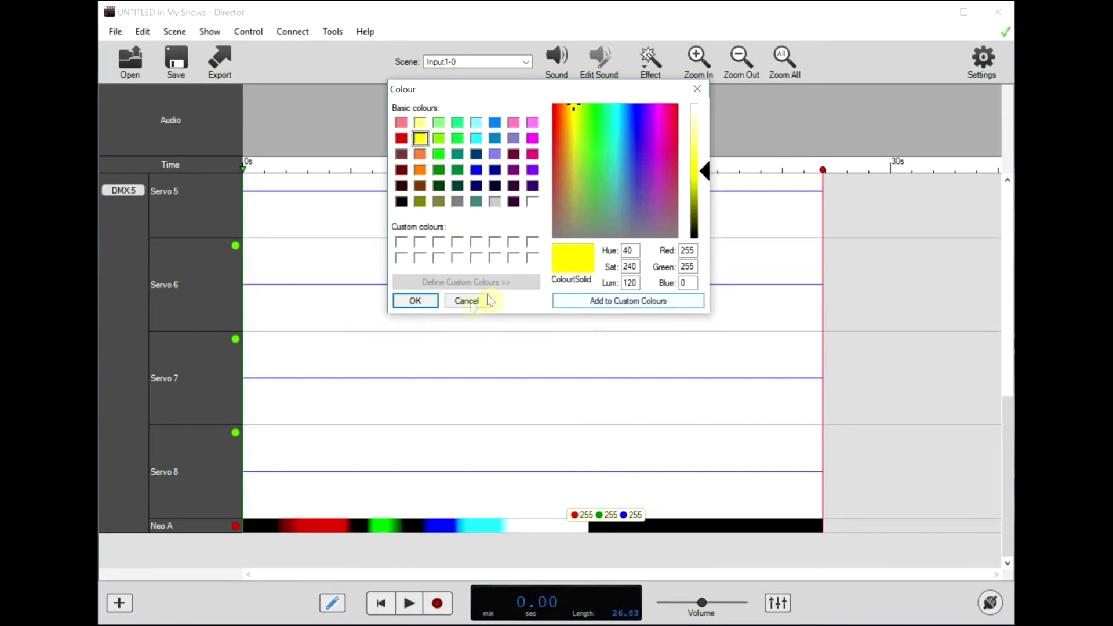
click(413, 300)
drag(608, 528, 631, 527)
Change the cursor colour to blue (Red 45, Green 0, Blue 255) and paint the Neo A track from about 24.7 s to 27.03 s
right_click(728, 528)
click(740, 535)
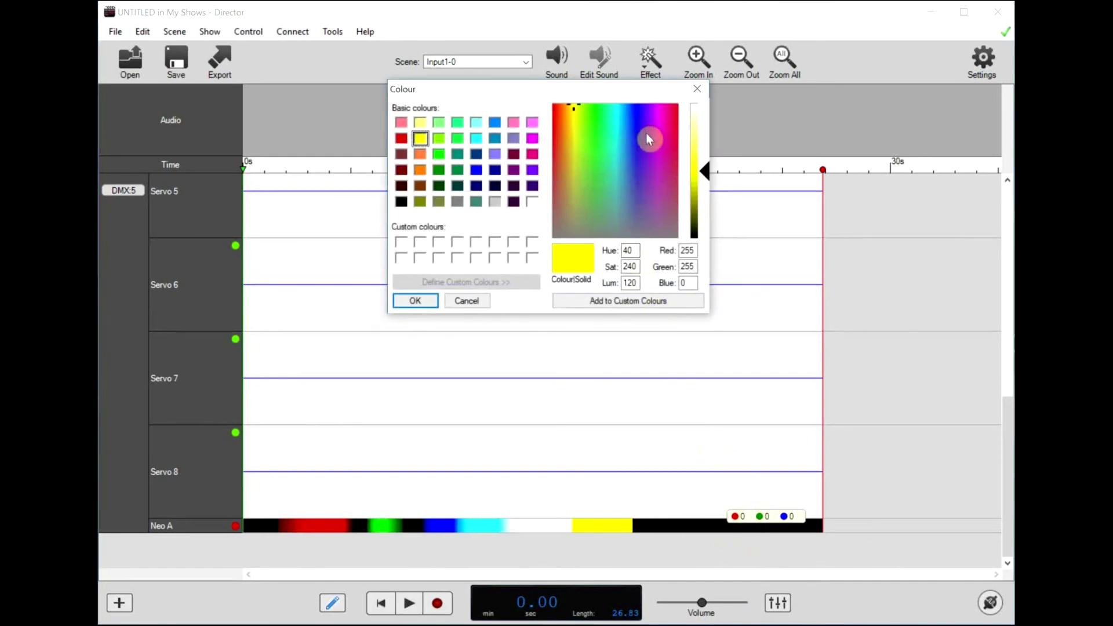
drag(649, 139, 638, 104)
click(411, 302)
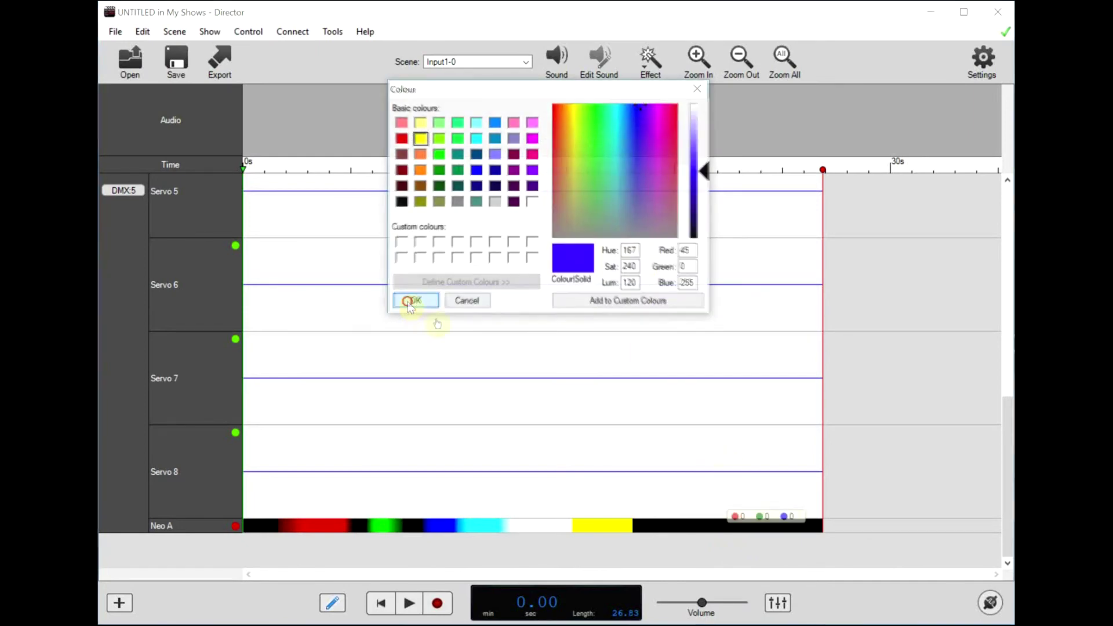
drag(775, 527, 827, 527)
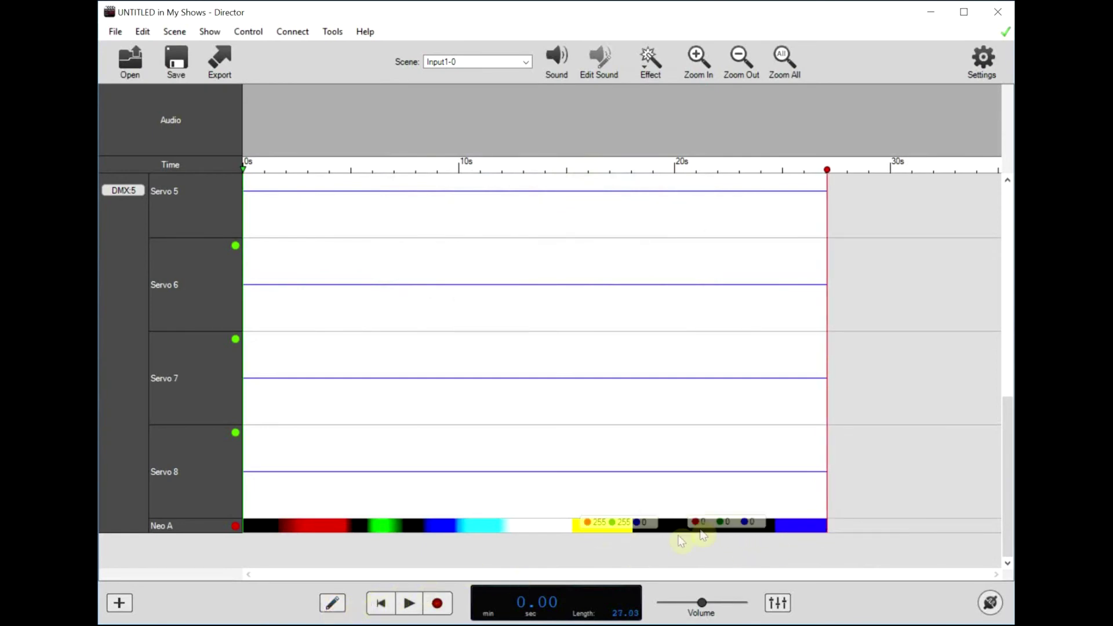
Apply a colour Transition to the Neo A track between 17.20 s and 25.53 s
drag(661, 534, 799, 530)
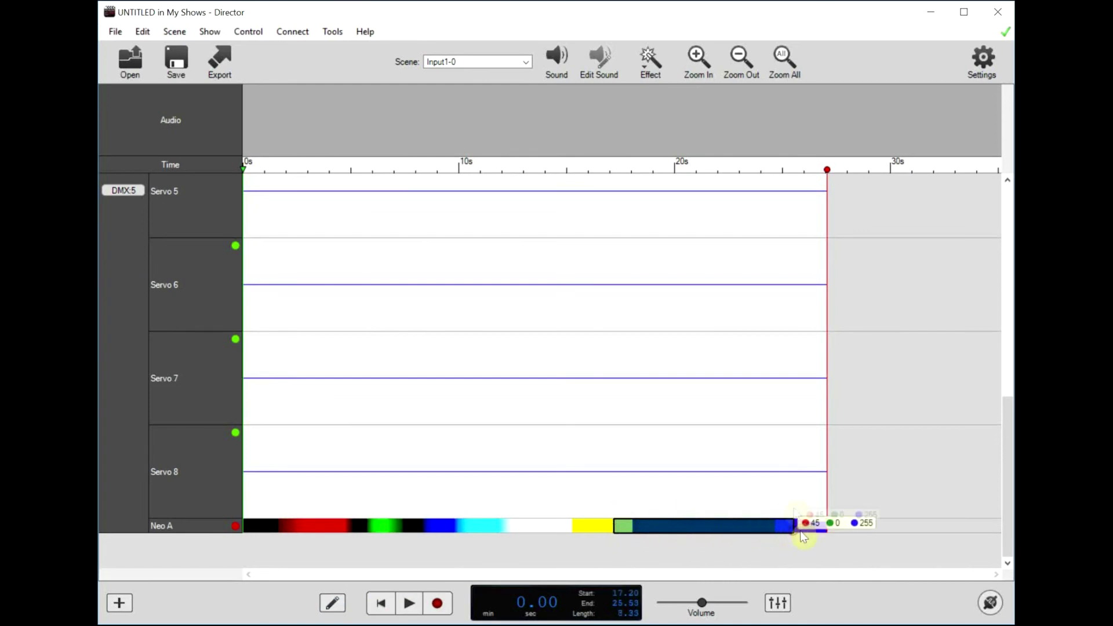
right_click(706, 530)
click(739, 567)
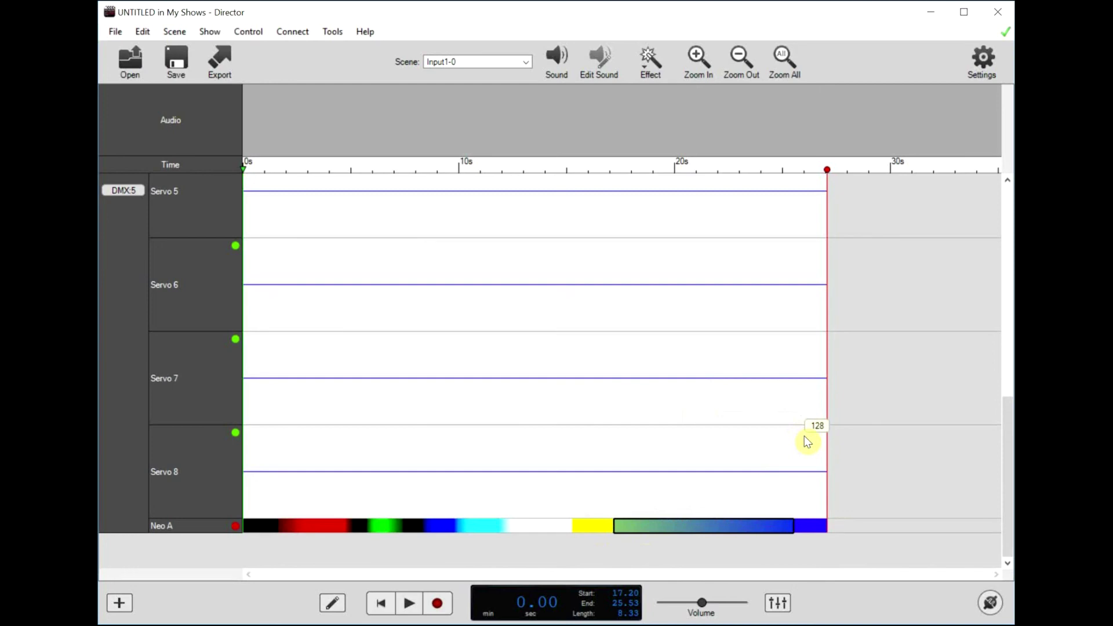
scroll(362, 374, up, 5)
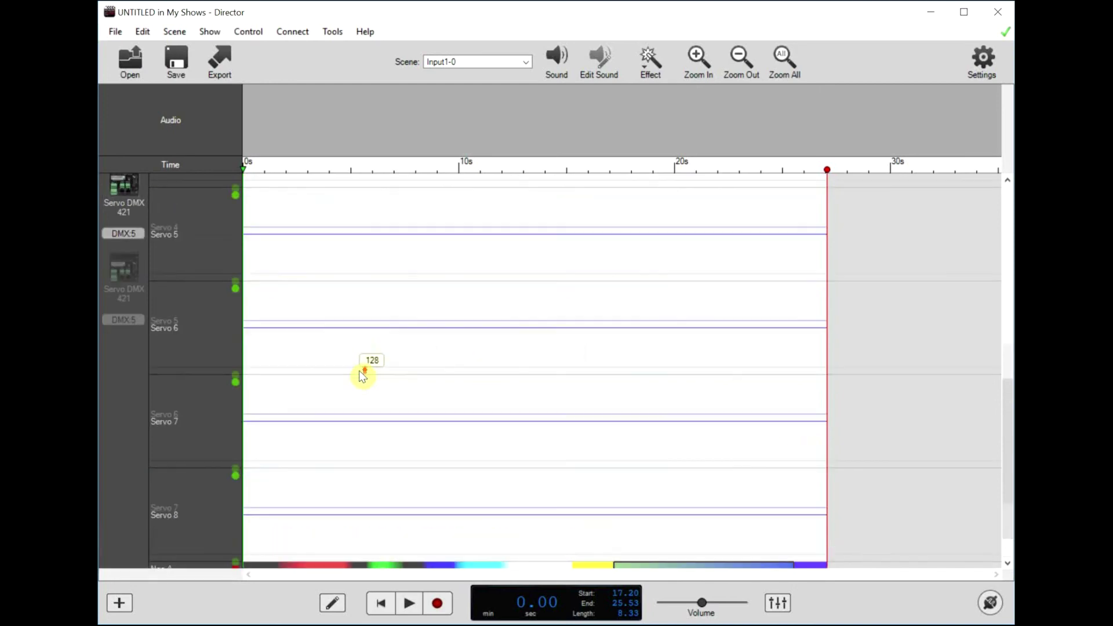
scroll(361, 375, down, 5)
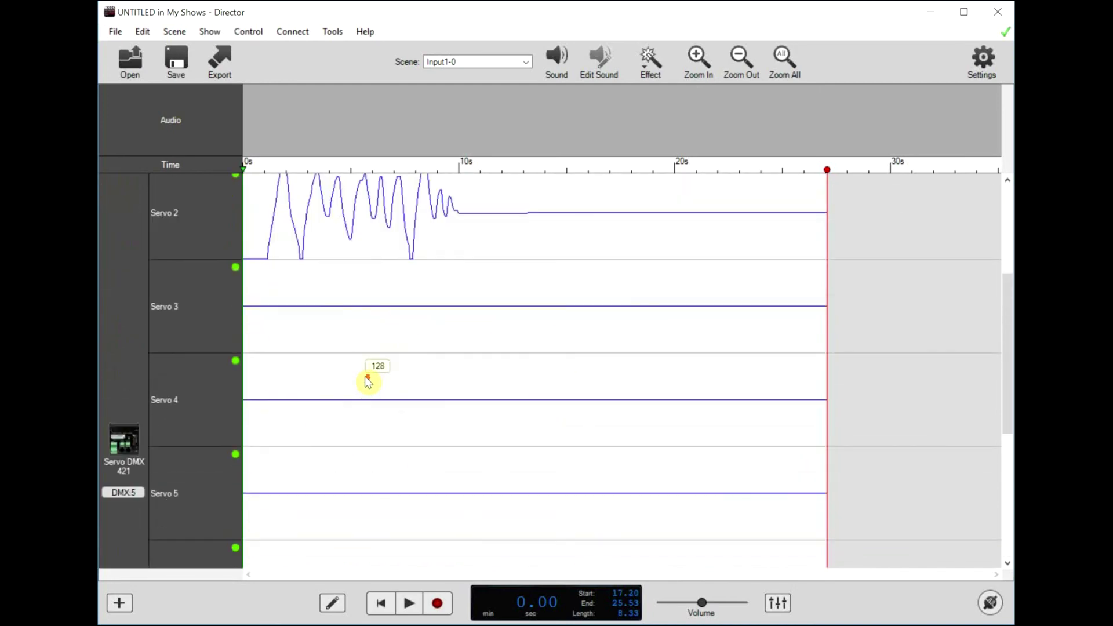
scroll(390, 397, up, 5)
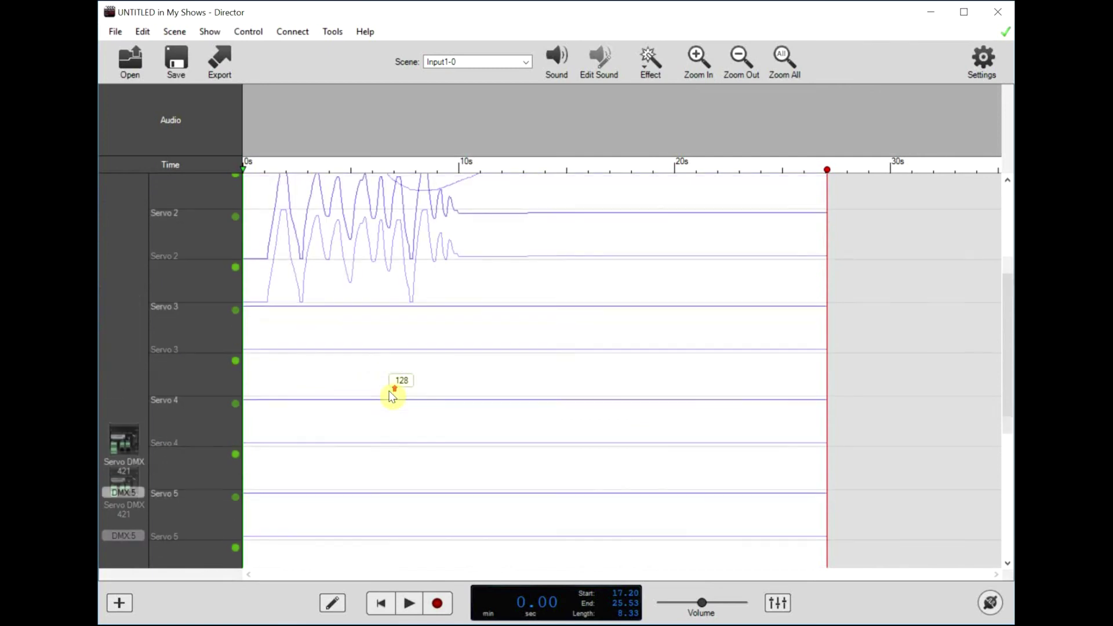